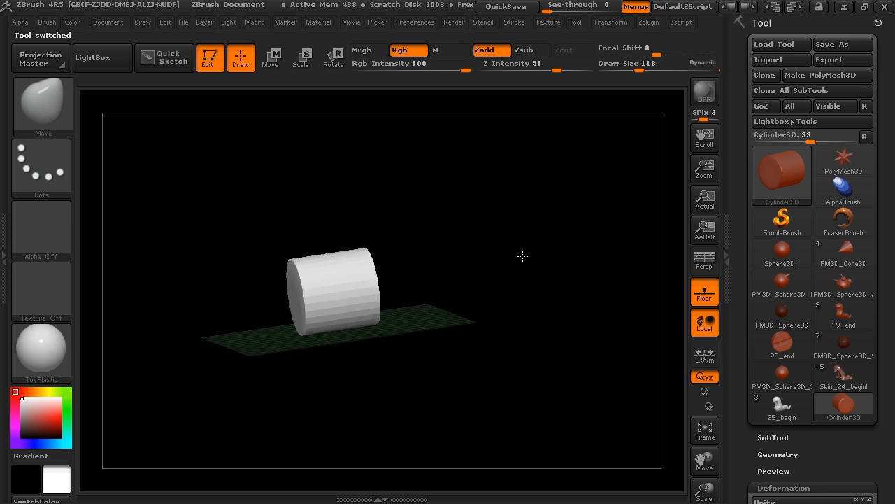
# - Flatten the cylinder primitive into a thin disk by setting its Z Size to 19
pyautogui.moveTo(736, 337); pyautogui.dragTo(743, 156)
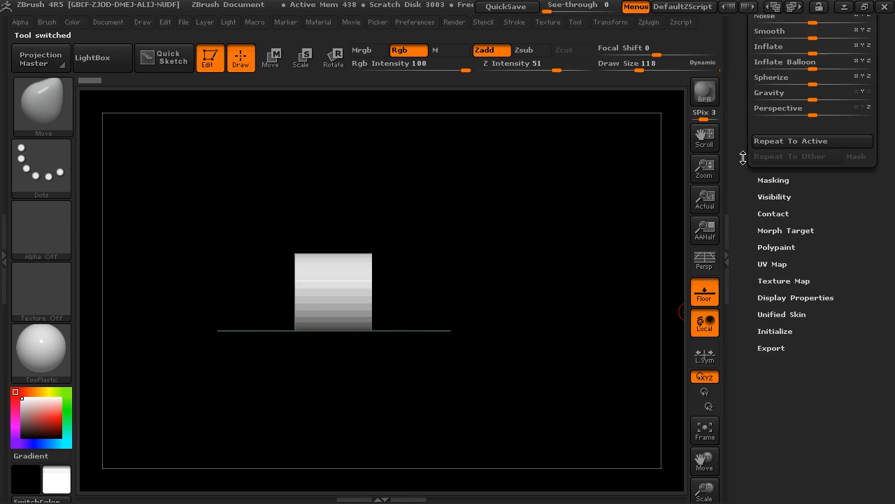
pyautogui.click(775, 326)
pyautogui.moveTo(593, 282); pyautogui.dragTo(674, 290)
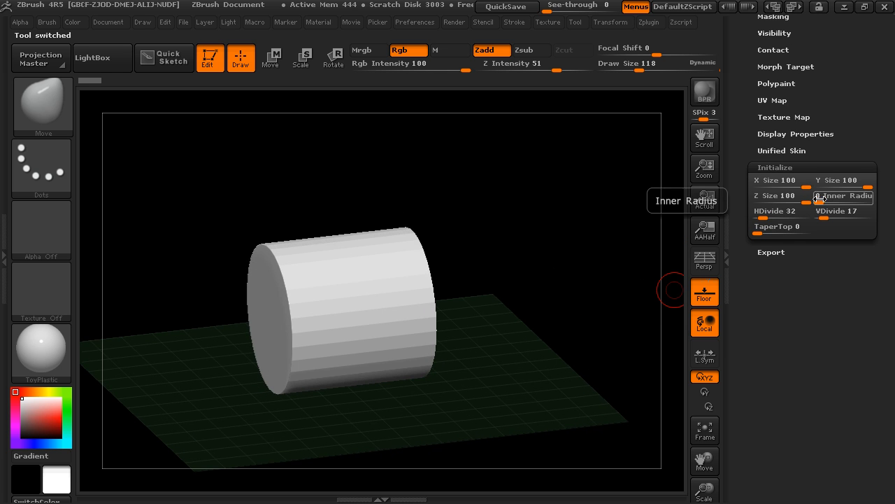
pyautogui.moveTo(806, 201); pyautogui.dragTo(768, 205)
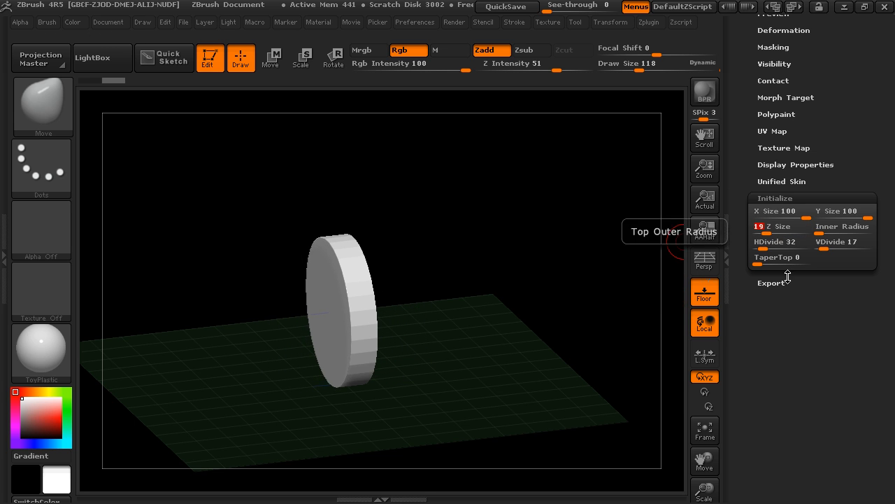
# - Display the polygon wireframe on the disk and set its HDivide to 36
pyautogui.click(611, 22)
pyautogui.click(694, 263)
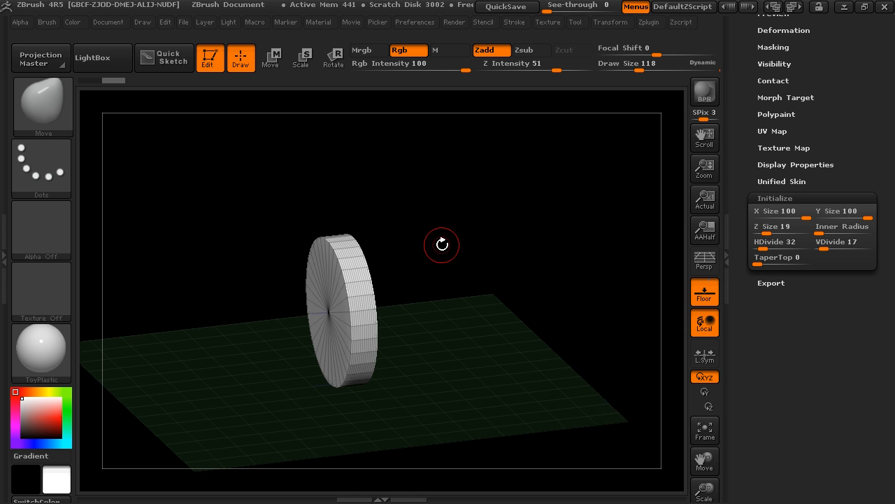
pyautogui.press('f')
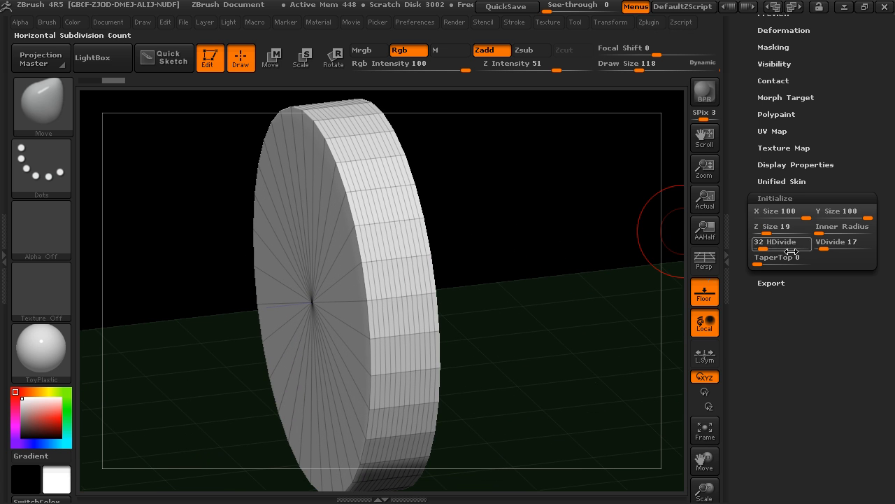
pyautogui.moveTo(762, 247); pyautogui.dragTo(764, 248)
pyautogui.moveTo(616, 236)
pyautogui.mouseDown()
pyautogui.moveTo(661, 207)
pyautogui.moveTo(623, 225)
pyautogui.mouseUp()
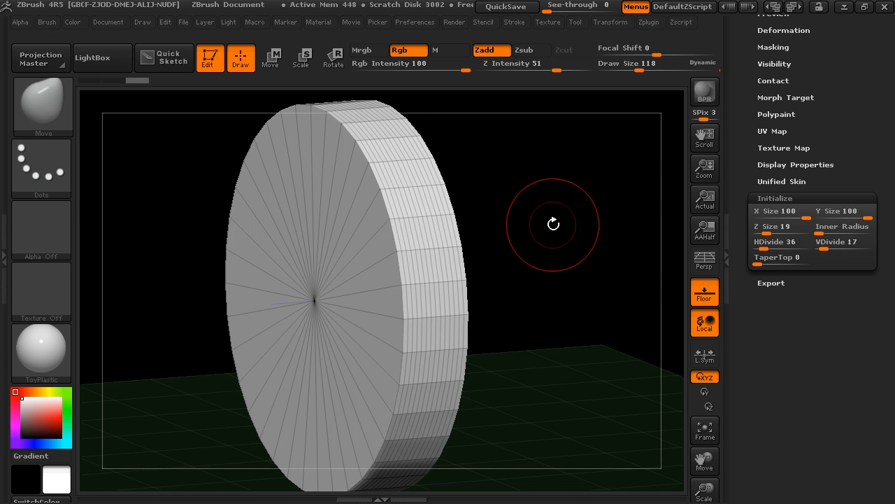
# - Set the disk's VDivide to 6
pyautogui.moveTo(828, 251); pyautogui.dragTo(820, 248)
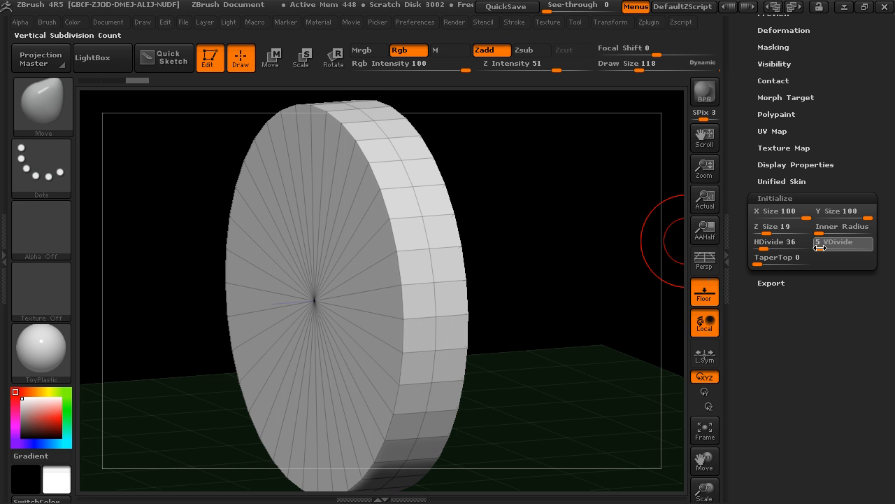
pyautogui.click(865, 248)
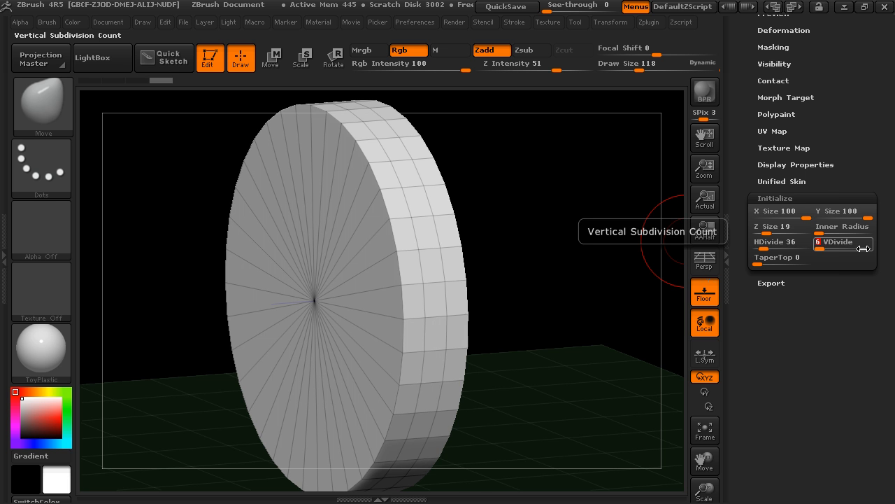
pyautogui.moveTo(532, 256); pyautogui.dragTo(629, 202)
# - Convert the disk primitive into a PolyMesh3D
pyautogui.moveTo(744, 116); pyautogui.dragTo(742, 350)
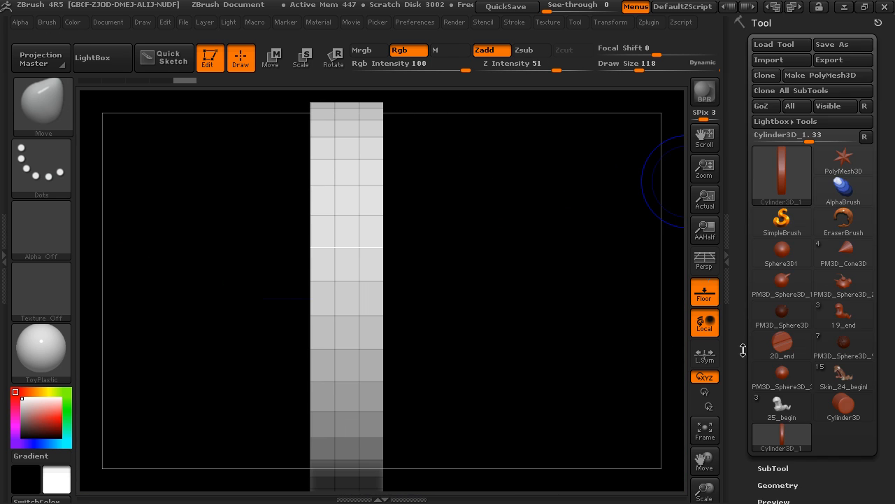
pyautogui.click(818, 75)
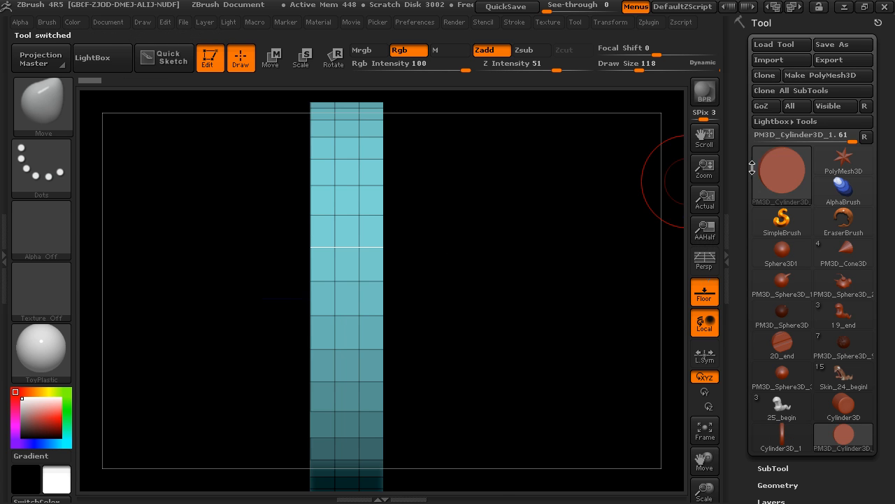
pyautogui.click(746, 119)
pyautogui.click(891, 228)
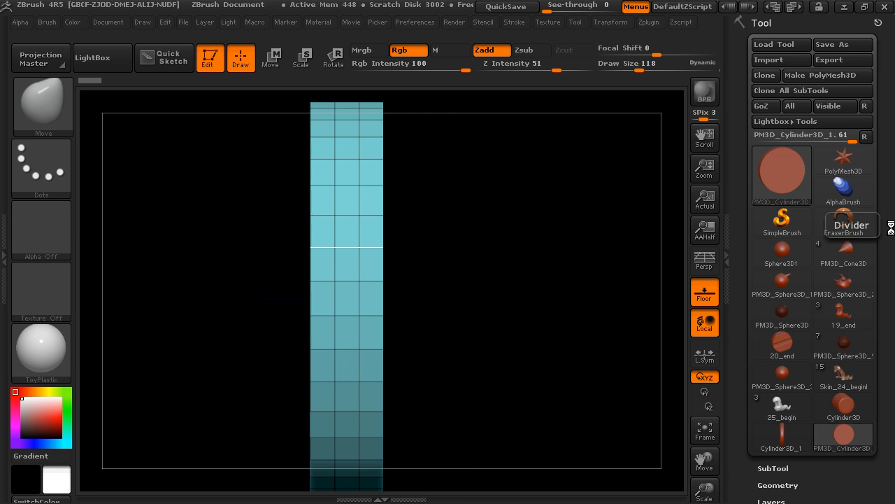
# - Open the Deformation settings for the polymesh disk
pyautogui.moveTo(738, 194); pyautogui.dragTo(737, 74)
pyautogui.moveTo(735, 373); pyautogui.dragTo(744, 322)
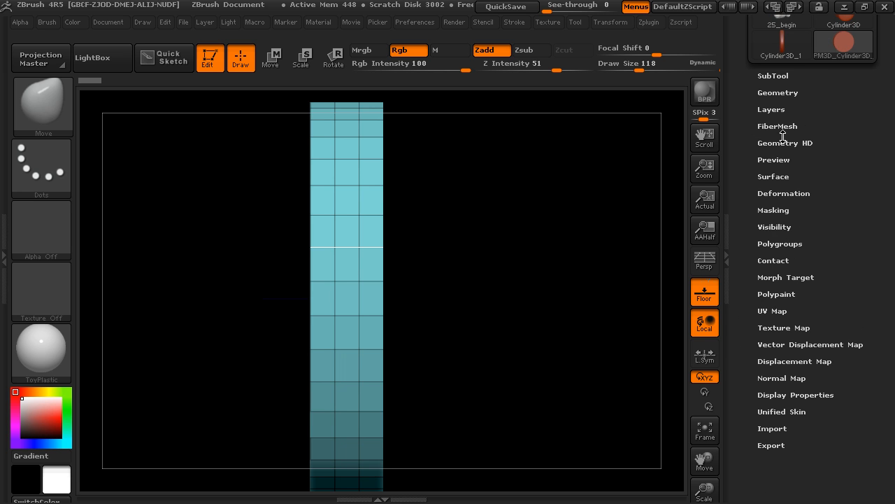
pyautogui.click(785, 194)
pyautogui.moveTo(748, 144); pyautogui.dragTo(746, 210)
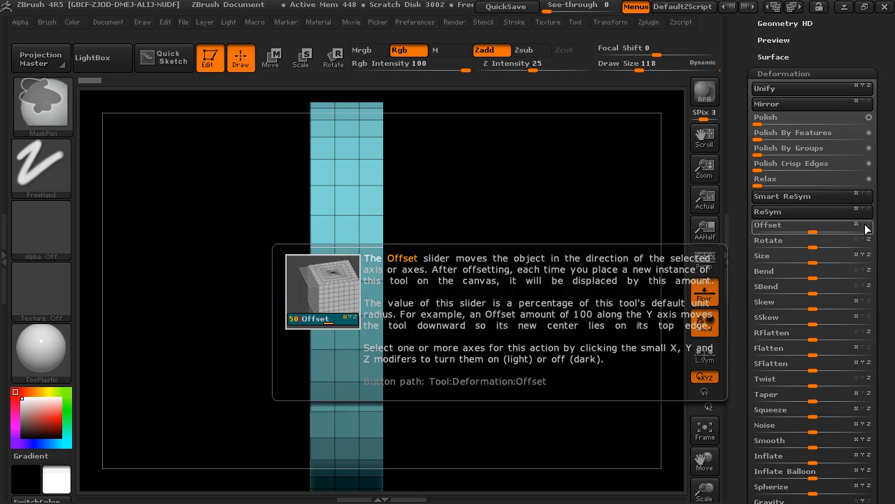
pyautogui.click(769, 240)
pyautogui.click(857, 225)
pyautogui.moveTo(814, 231)
pyautogui.mouseDown()
pyautogui.moveTo(830, 230)
pyautogui.moveTo(816, 246)
pyautogui.moveTo(828, 245)
pyautogui.moveTo(819, 244)
pyautogui.mouseUp()
pyautogui.hotkey('ctrl', 'z')
pyautogui.hotkey('ctrl', 'z')
# - Rotate the disk 90 degrees about the X axis with the Rotate deformation so it lies flat
pyautogui.click(858, 239)
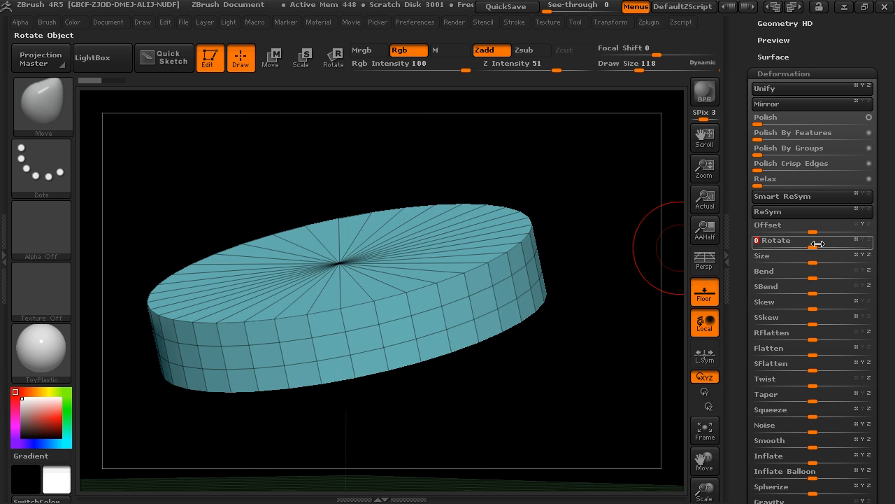
pyautogui.hotkey('ctrl', 'z')
pyautogui.click(791, 243)
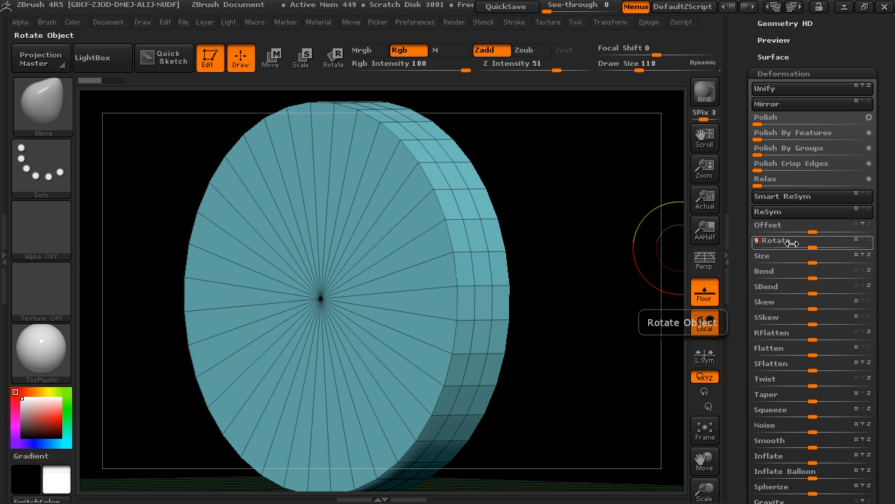
pyautogui.write('90')
pyautogui.press('Return')
pyautogui.moveTo(527, 205); pyautogui.dragTo(563, 267)
# - Switch to the 25_begin worm tool
pyautogui.moveTo(742, 215); pyautogui.dragTo(757, 373)
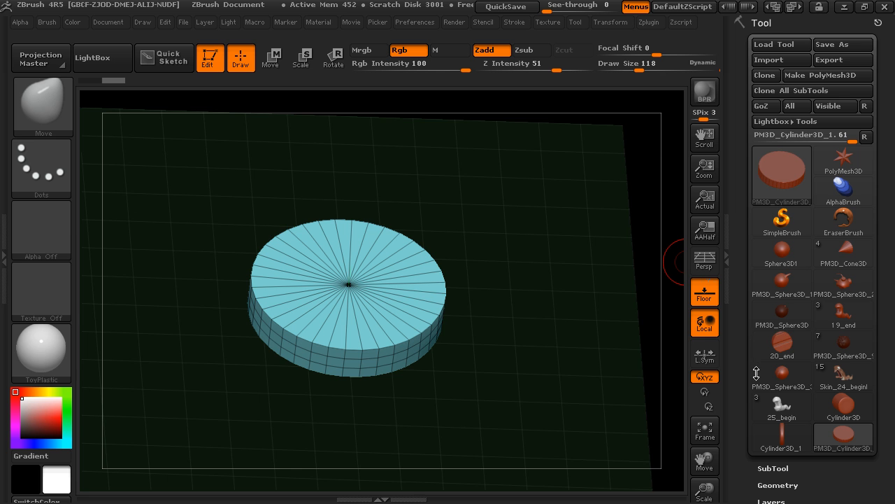
pyautogui.click(782, 405)
pyautogui.moveTo(616, 220); pyautogui.dragTo(719, 279)
pyautogui.keyDown('shift'); pyautogui.moveTo(598, 235); pyautogui.dragTo(578, 261); pyautogui.keyUp('shift')
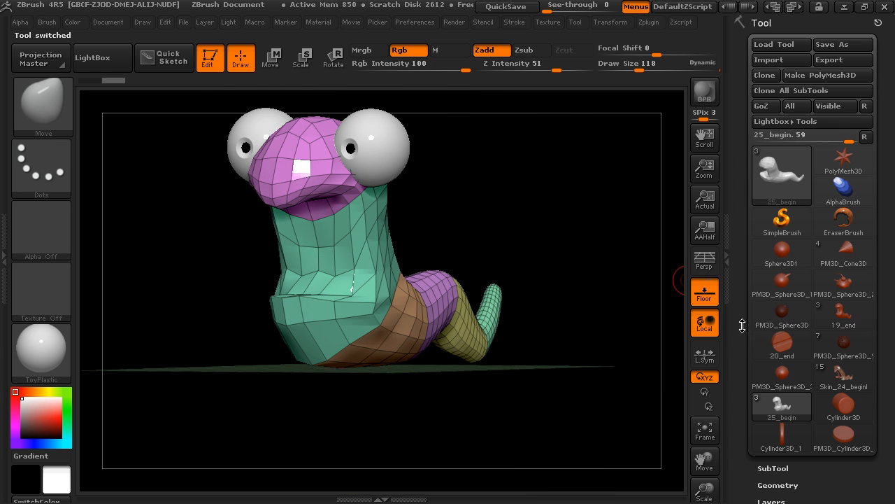
# - Append the PM3D_Cylinder3D_1 disk as a subtool of the worm and make it the active subtool
pyautogui.moveTo(743, 325); pyautogui.dragTo(741, 260)
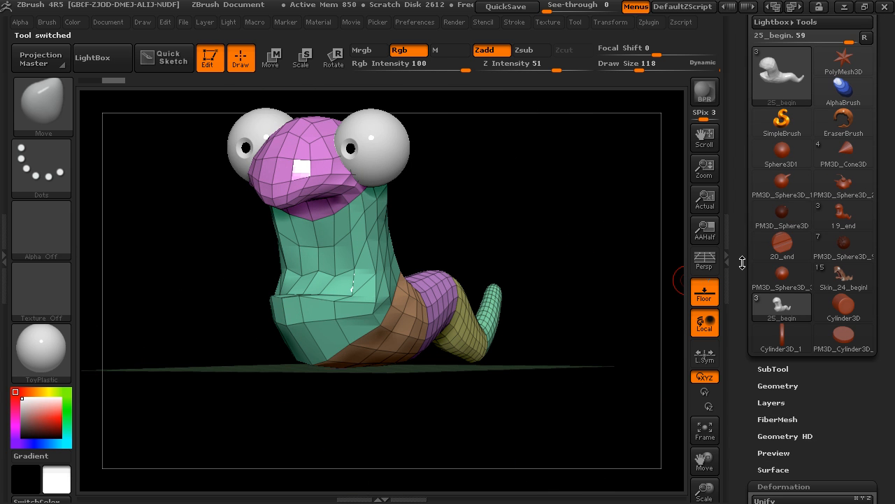
pyautogui.moveTo(745, 426); pyautogui.dragTo(745, 369)
pyautogui.click(776, 309)
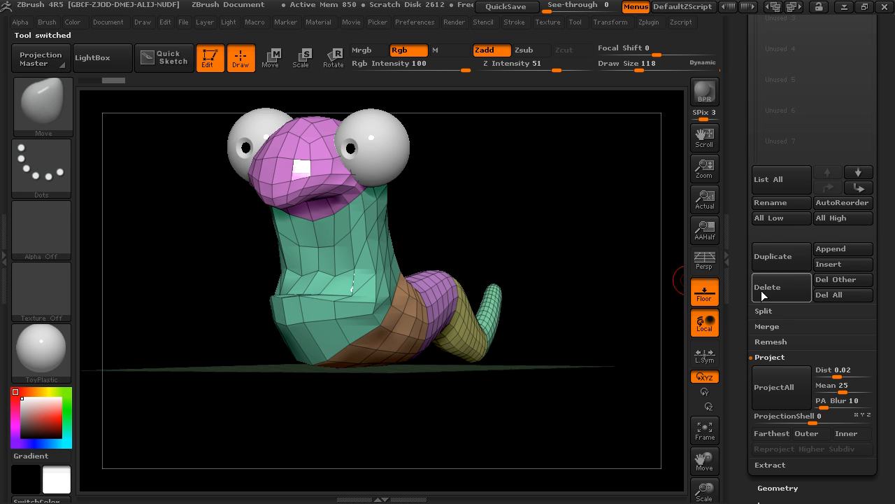
pyautogui.click(826, 249)
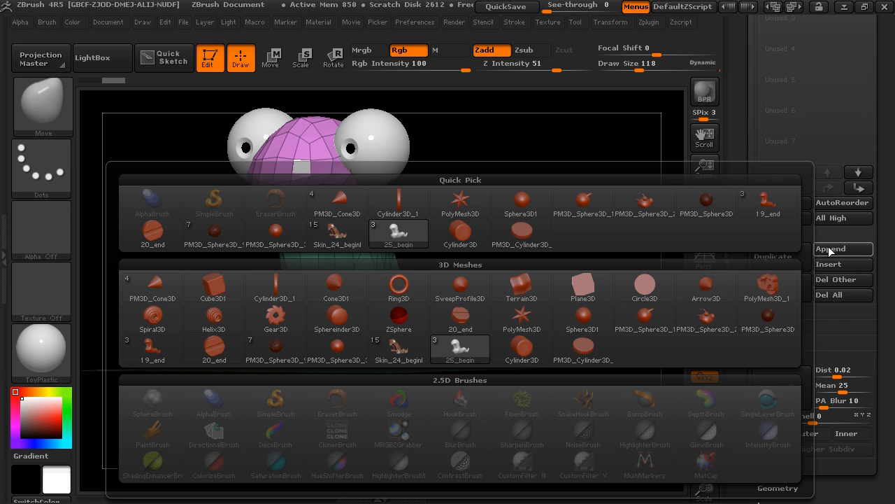
pyautogui.click(528, 240)
pyautogui.moveTo(616, 246); pyautogui.dragTo(673, 236)
pyautogui.moveTo(741, 153); pyautogui.dragTo(738, 216)
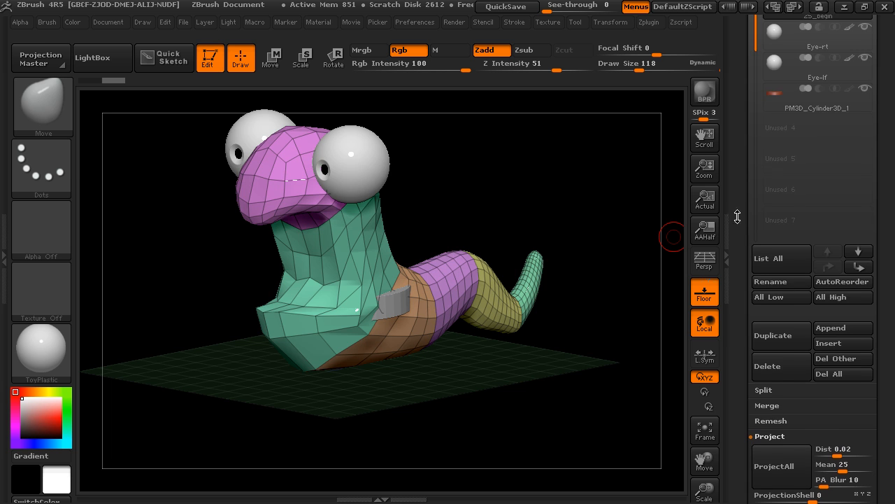
pyautogui.click(799, 100)
# - Shift the disk subtool with the Offset deformation and enlarge it strongly with the Size deformation
pyautogui.keyDown('shift'); pyautogui.moveTo(502, 143); pyautogui.dragTo(475, 149); pyautogui.keyUp('shift')
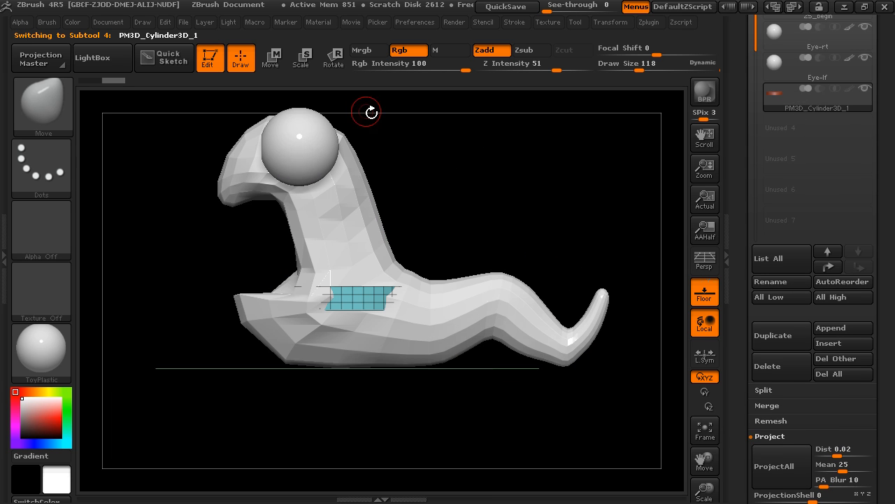
pyautogui.moveTo(738, 383); pyautogui.dragTo(738, 236)
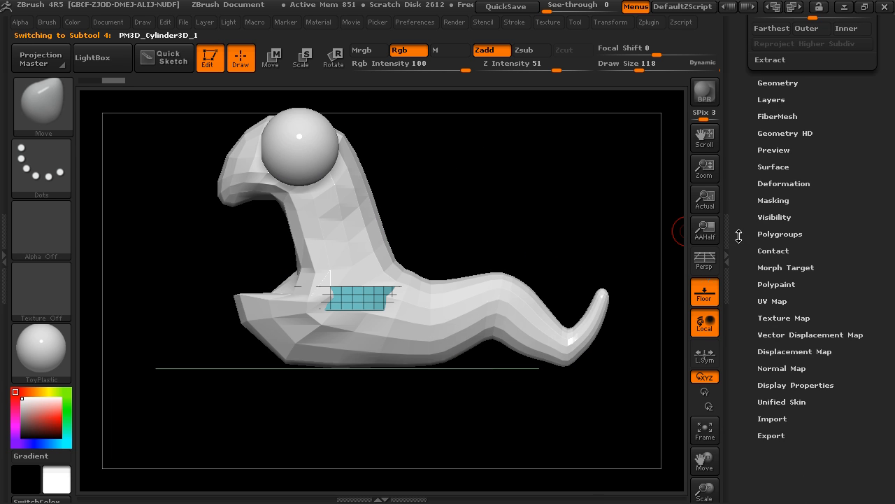
pyautogui.click(770, 184)
pyautogui.moveTo(821, 170); pyautogui.dragTo(844, 171)
pyautogui.moveTo(815, 199); pyautogui.dragTo(875, 197)
pyautogui.moveTo(819, 200); pyautogui.dragTo(847, 200)
pyautogui.keyDown('alt'); pyautogui.moveTo(607, 254); pyautogui.dragTo(582, 326); pyautogui.keyUp('alt')
# - Move the enlarged disk with the Offset deformation until its top face sits beneath the worm
pyautogui.moveTo(824, 199); pyautogui.dragTo(758, 168)
pyautogui.hotkey('ctrl', 'z')
pyautogui.moveTo(815, 169); pyautogui.dragTo(757, 169)
pyautogui.moveTo(804, 169); pyautogui.dragTo(742, 170)
pyautogui.moveTo(799, 169); pyautogui.dragTo(777, 172)
pyautogui.moveTo(595, 208); pyautogui.dragTo(616, 248)
# - Reduce the disk's size and offset it along the Z axis to place it centrally under the worm's body
pyautogui.moveTo(818, 202); pyautogui.dragTo(796, 199)
pyautogui.moveTo(652, 238)
pyautogui.mouseDown()
pyautogui.moveTo(607, 220)
pyautogui.moveTo(658, 223)
pyautogui.mouseUp()
pyautogui.moveTo(824, 169)
pyautogui.mouseDown()
pyautogui.moveTo(809, 174)
pyautogui.moveTo(835, 178)
pyautogui.moveTo(827, 181)
pyautogui.moveTo(833, 169)
pyautogui.mouseUp()
pyautogui.hotkey('ctrl', 'z')
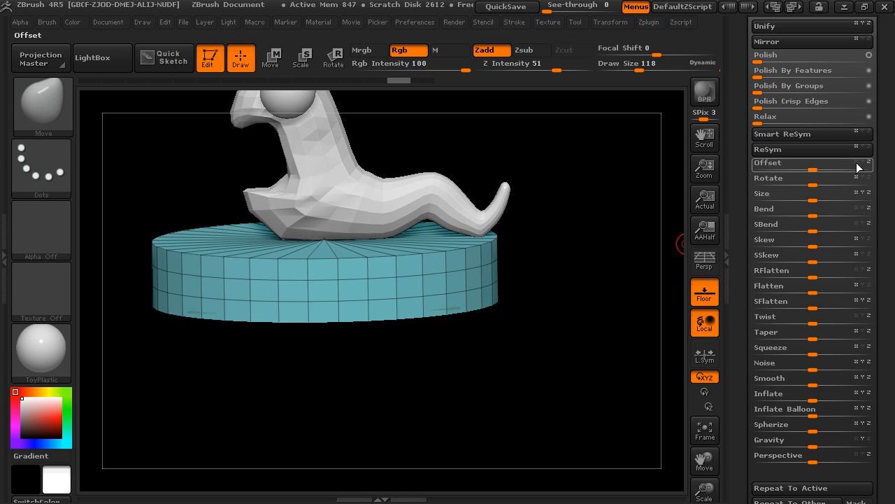
pyautogui.moveTo(811, 172); pyautogui.dragTo(844, 170)
pyautogui.moveTo(629, 255); pyautogui.dragTo(686, 266)
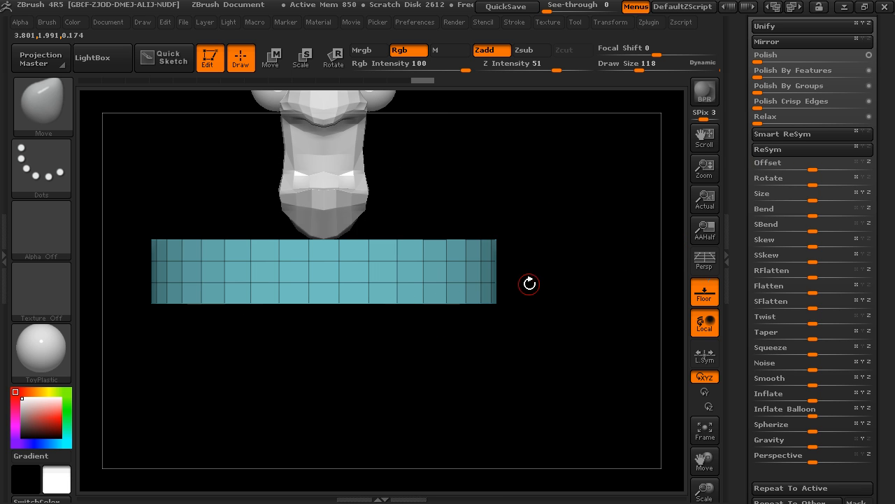
# - Isolate the disk subtool in Solo mode so the worm and eyes are hidden
pyautogui.moveTo(506, 283); pyautogui.dragTo(585, 248)
pyautogui.moveTo(573, 210); pyautogui.dragTo(610, 234)
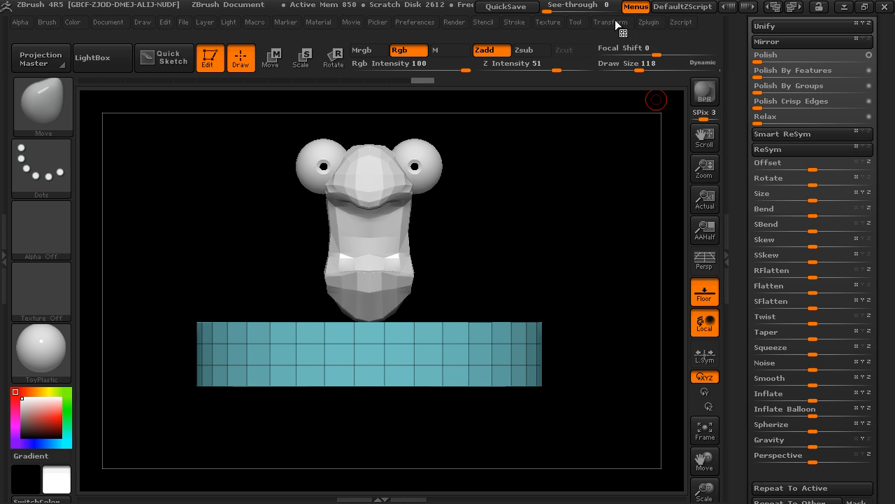
pyautogui.click(615, 23)
pyautogui.click(668, 302)
pyautogui.moveTo(591, 257); pyautogui.dragTo(562, 273)
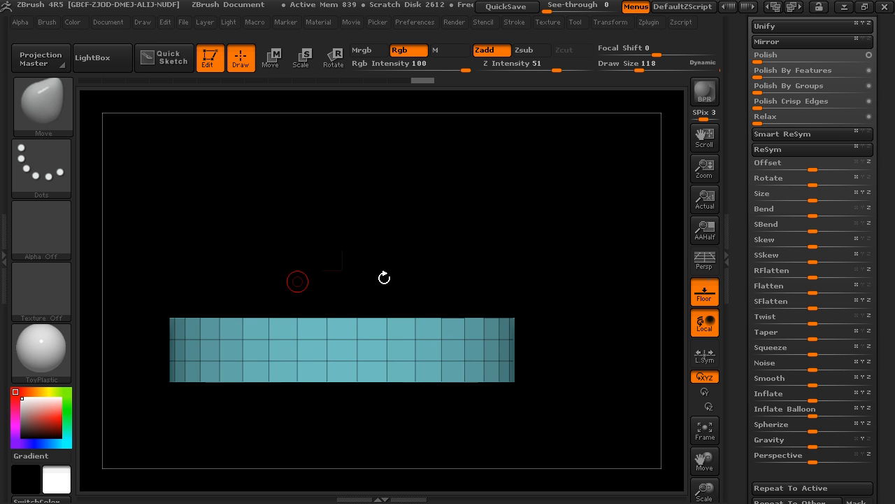
# - Isolate the disk's top cap with the SelectRect brush as a separate polygroup, and show the whole disk again
pyautogui.hotkey('ctrl', 'shift')
pyautogui.click(67, 126)
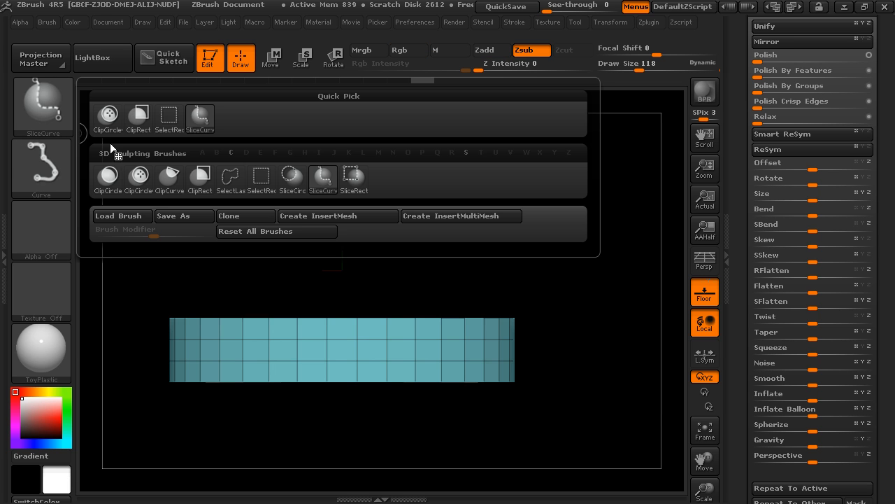
pyautogui.click(166, 123)
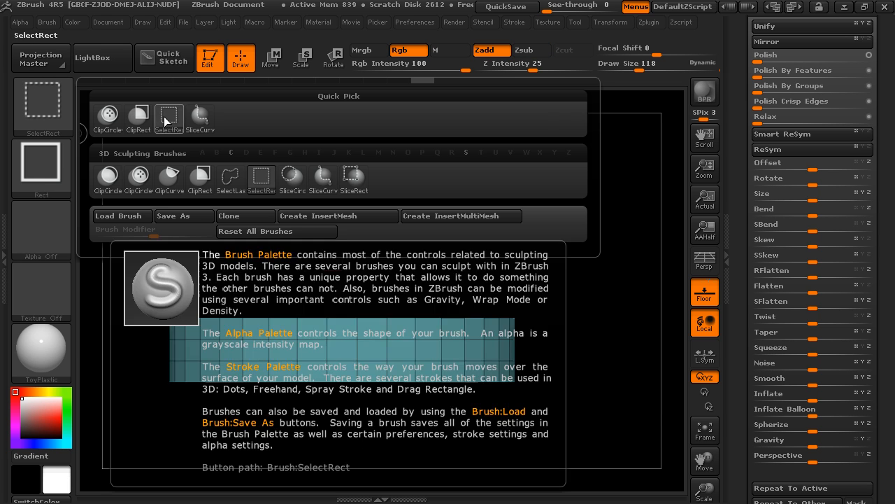
pyautogui.moveTo(142, 233)
pyautogui.keyDown('ctrl'); pyautogui.keyDown('shift'); pyautogui.mouseDown()
pyautogui.moveTo(162, 249)
pyautogui.moveTo(577, 323)
pyautogui.mouseUp(); pyautogui.keyUp('shift'); pyautogui.keyUp('ctrl')
pyautogui.keyDown('ctrl'); pyautogui.keyDown('shift'); pyautogui.click(576, 323); pyautogui.keyUp('shift'); pyautogui.keyUp('ctrl')
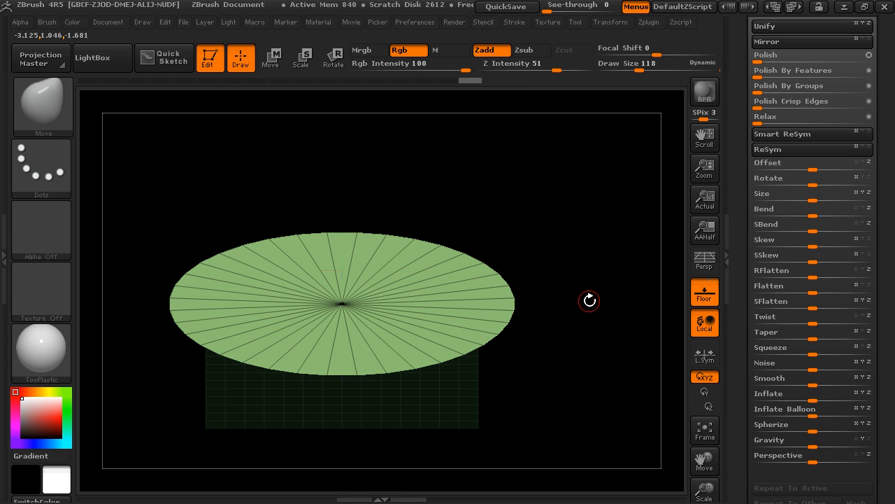
pyautogui.keyDown('ctrl'); pyautogui.keyDown('shift'); pyautogui.click(588, 307); pyautogui.keyUp('shift'); pyautogui.keyUp('ctrl')
# - Isolate the disk's bottom cap as a separate polygroup with the floor grid turned off, and show the whole disk again
pyautogui.keyDown('shift'); pyautogui.moveTo(611, 350); pyautogui.dragTo(609, 298); pyautogui.keyUp('shift')
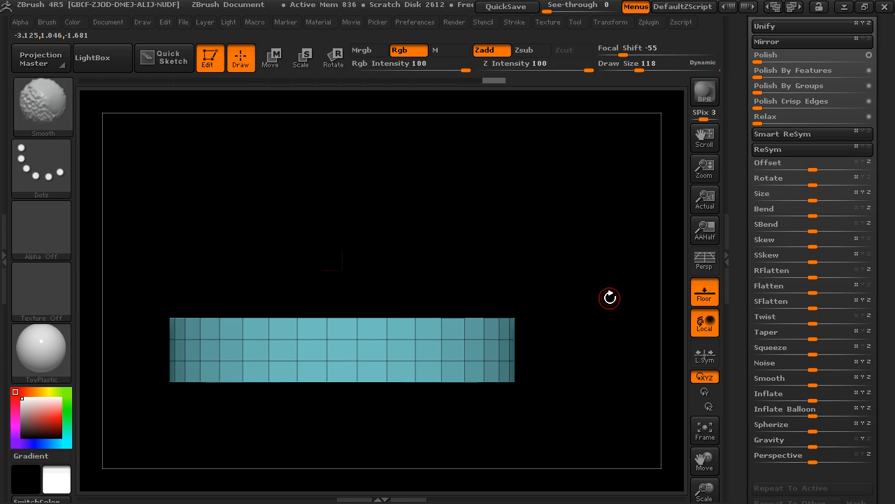
pyautogui.keyDown('ctrl'); pyautogui.keyDown('shift'); pyautogui.moveTo(580, 374); pyautogui.dragTo(151, 463); pyautogui.keyUp('shift'); pyautogui.keyUp('ctrl')
pyautogui.moveTo(613, 318)
pyautogui.mouseDown()
pyautogui.moveTo(615, 270)
pyautogui.moveTo(598, 249)
pyautogui.moveTo(644, 273)
pyautogui.mouseUp()
pyautogui.click(713, 296)
pyautogui.moveTo(574, 268); pyautogui.dragTo(562, 329)
pyautogui.keyDown('ctrl'); pyautogui.keyDown('shift'); pyautogui.click(598, 308); pyautogui.keyUp('shift'); pyautogui.keyUp('ctrl')
# - Hide the disk's green top-cap polygroup, keeping the blue side wall visible
pyautogui.moveTo(609, 279); pyautogui.dragTo(579, 246)
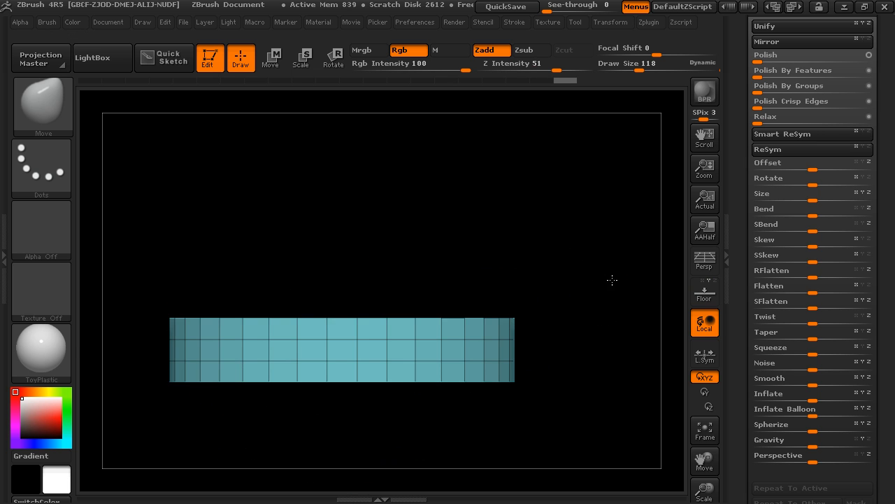
pyautogui.keyDown('alt'); pyautogui.moveTo(612, 280); pyautogui.dragTo(637, 231); pyautogui.keyUp('alt')
pyautogui.moveTo(617, 279); pyautogui.dragTo(518, 345)
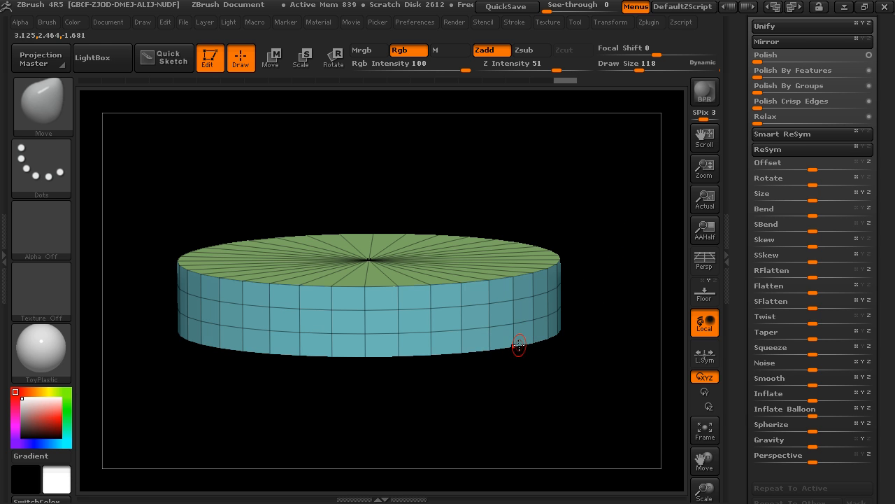
pyautogui.moveTo(606, 259)
pyautogui.mouseDown()
pyautogui.moveTo(606, 244)
pyautogui.moveTo(598, 273)
pyautogui.mouseUp()
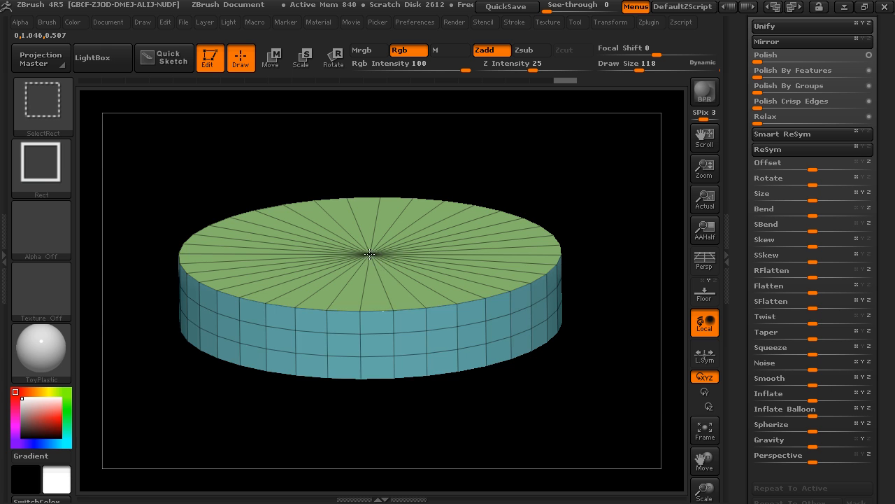
pyautogui.keyDown('ctrl'); pyautogui.keyDown('shift'); pyautogui.click(370, 254); pyautogui.keyUp('shift'); pyautogui.keyUp('ctrl')
pyautogui.keyDown('ctrl'); pyautogui.keyDown('shift'); pyautogui.click(370, 255); pyautogui.keyUp('shift'); pyautogui.keyUp('ctrl')
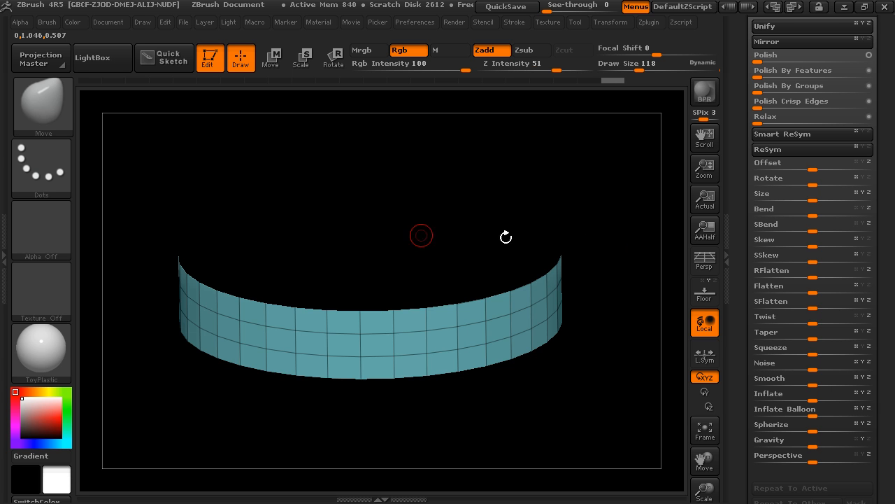
# - Hide the disk's bottom cap and isolate the lowest row of polygons on the blue side wall
pyautogui.moveTo(572, 235); pyautogui.dragTo(607, 129)
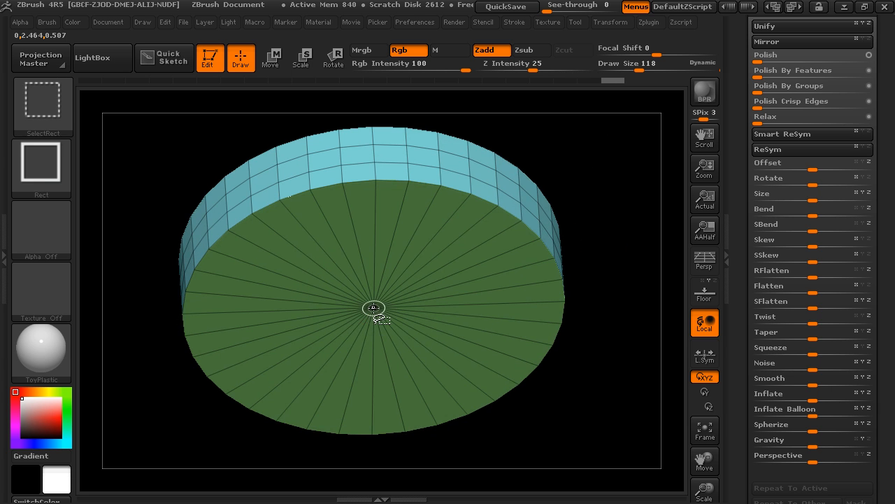
pyautogui.keyDown('ctrl'); pyautogui.keyDown('shift'); pyautogui.click(374, 307); pyautogui.keyUp('shift'); pyautogui.keyUp('ctrl')
pyautogui.moveTo(577, 202); pyautogui.dragTo(502, 285)
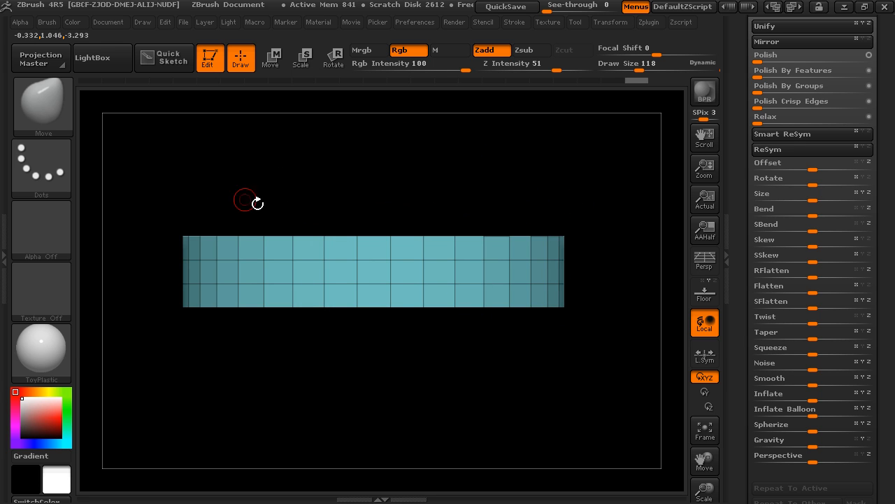
pyautogui.moveTo(134, 152)
pyautogui.keyDown('ctrl'); pyautogui.keyDown('shift'); pyautogui.mouseDown()
pyautogui.moveTo(604, 242)
pyautogui.moveTo(606, 290)
pyautogui.moveTo(501, 276)
pyautogui.moveTo(595, 268)
pyautogui.moveTo(609, 258)
pyautogui.moveTo(632, 288)
pyautogui.mouseUp(); pyautogui.keyUp('shift'); pyautogui.keyUp('ctrl')
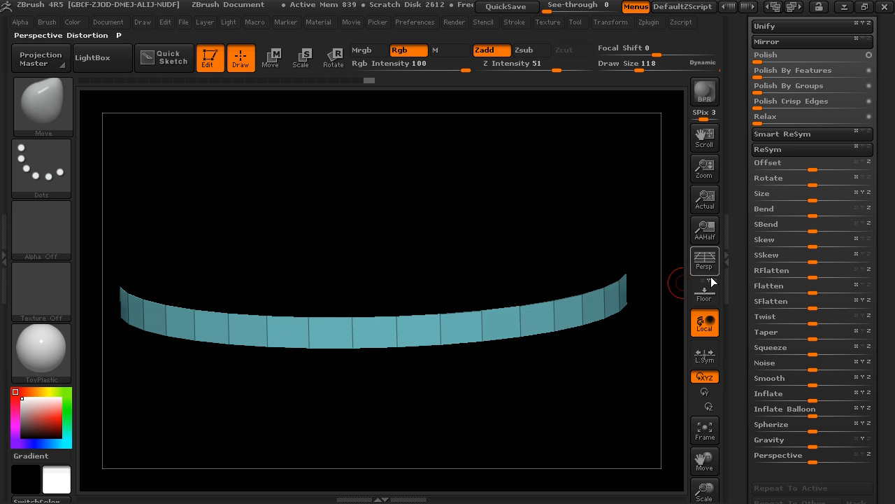
# - Open the EdgeLoop settings in the Geometry options with the isolated ring in view
pyautogui.moveTo(743, 209); pyautogui.dragTo(745, 327)
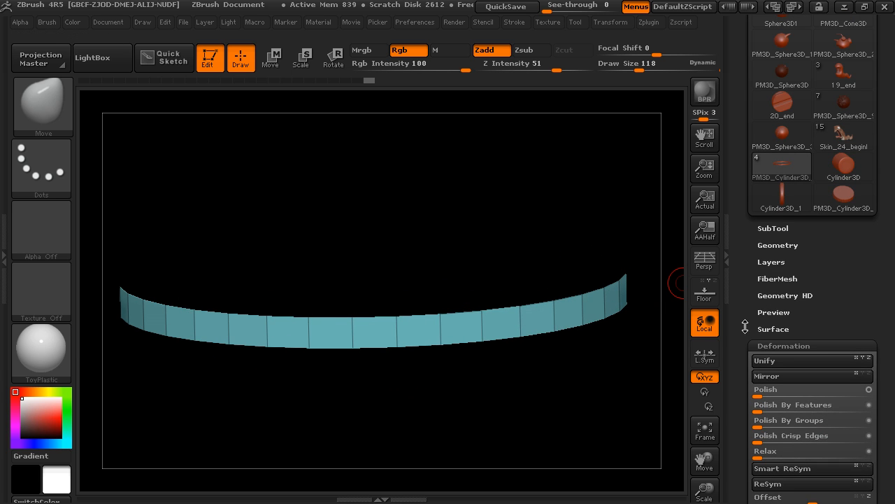
pyautogui.click(778, 245)
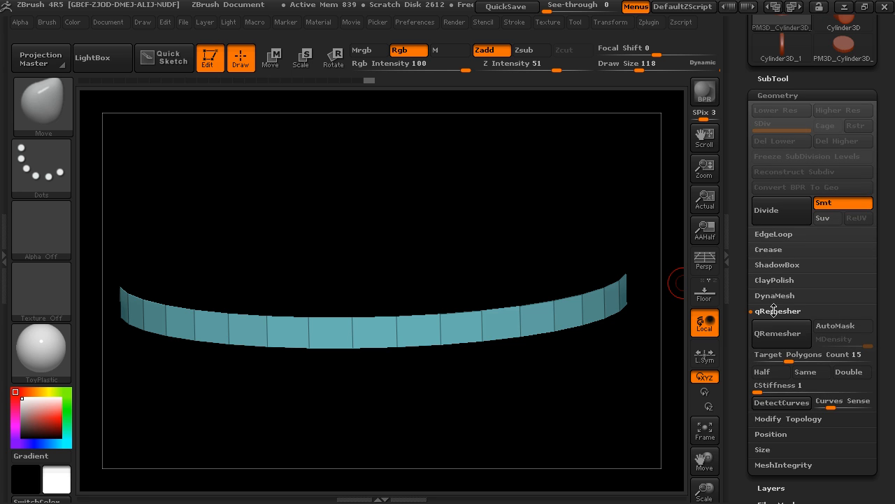
pyautogui.click(774, 311)
pyautogui.click(778, 234)
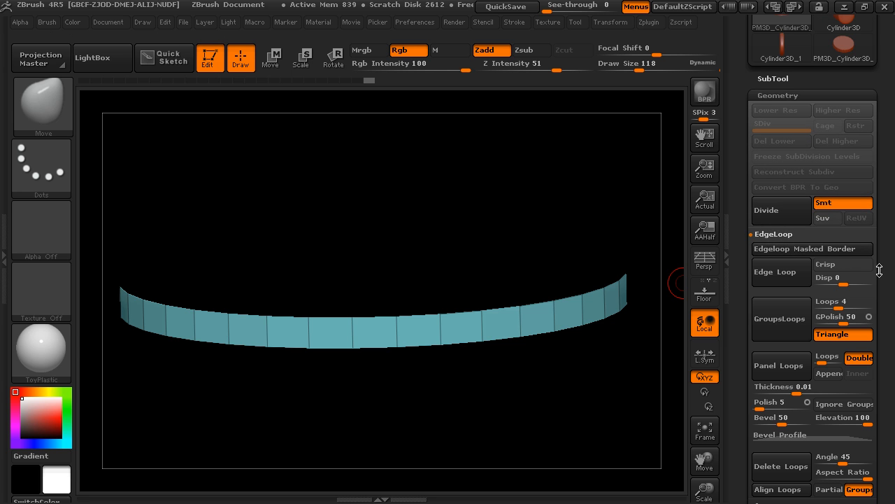
pyautogui.moveTo(540, 264); pyautogui.dragTo(567, 277)
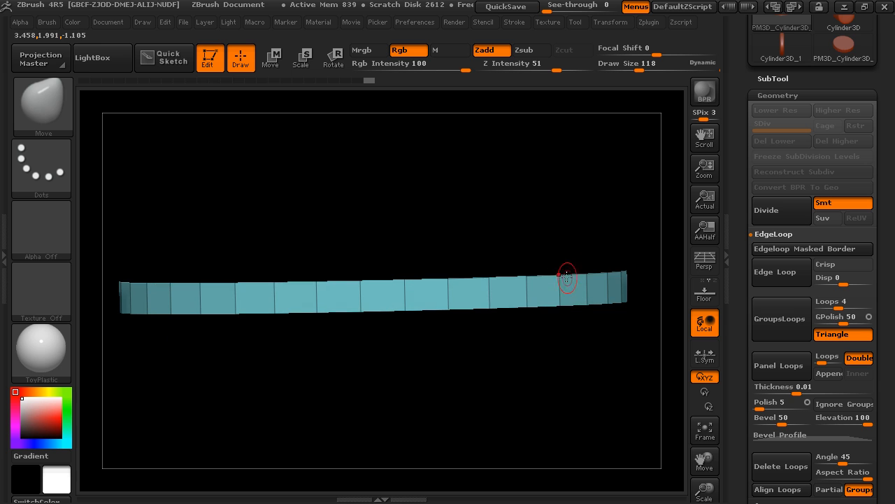
pyautogui.moveTo(614, 233); pyautogui.dragTo(609, 247)
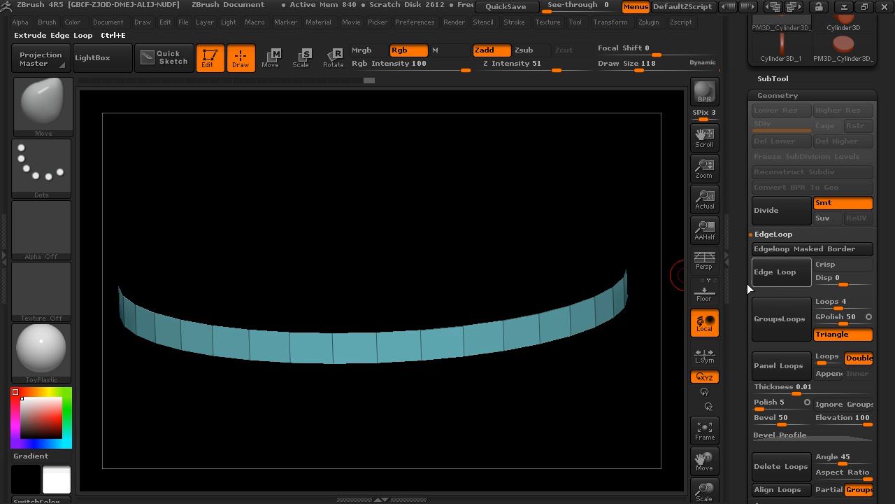
# - Try to extrude the isolated ring with Edge Loop at a displacement of 0.1677, and undo it
pyautogui.click(787, 278)
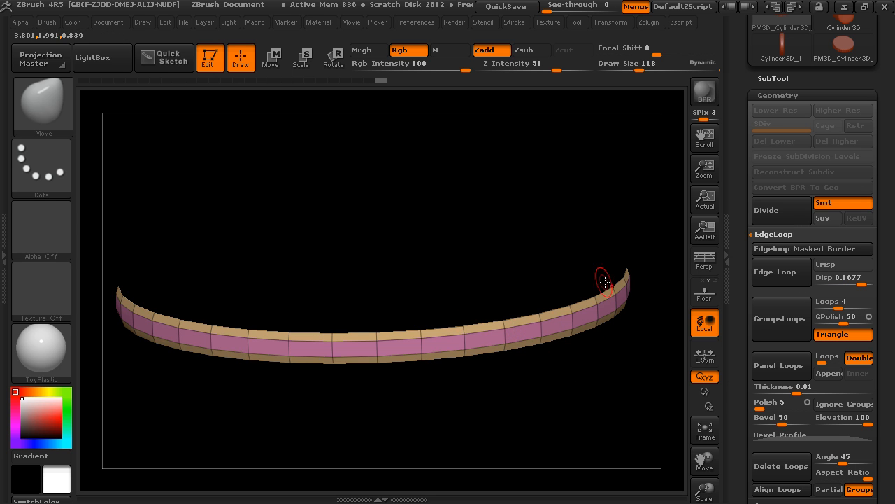
pyautogui.hotkey('ctrl', 'z')
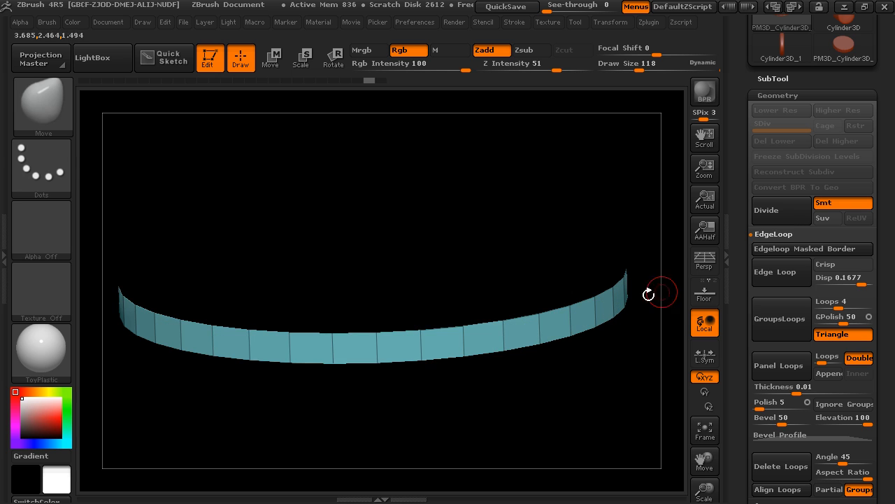
# - Turn on Crisp and try an Edge Loop extrusion of the ring at a displacement of 0.3336, undoing the extrusion
pyautogui.click(833, 266)
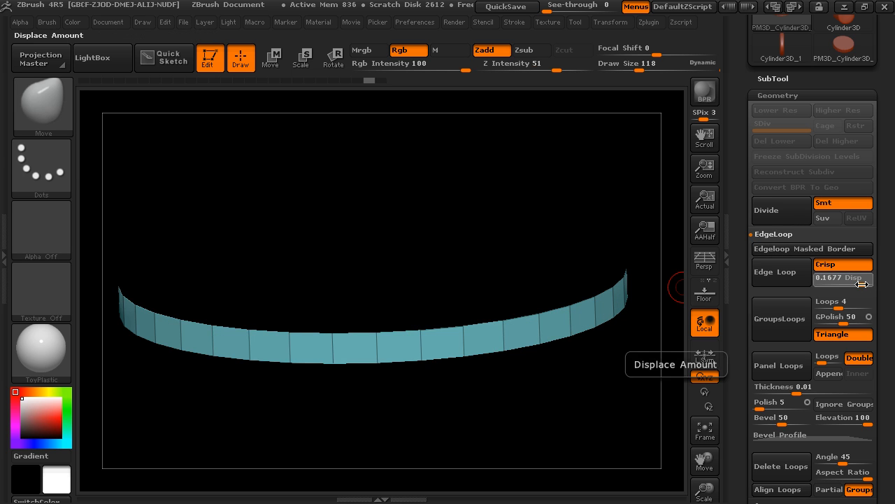
pyautogui.click(788, 277)
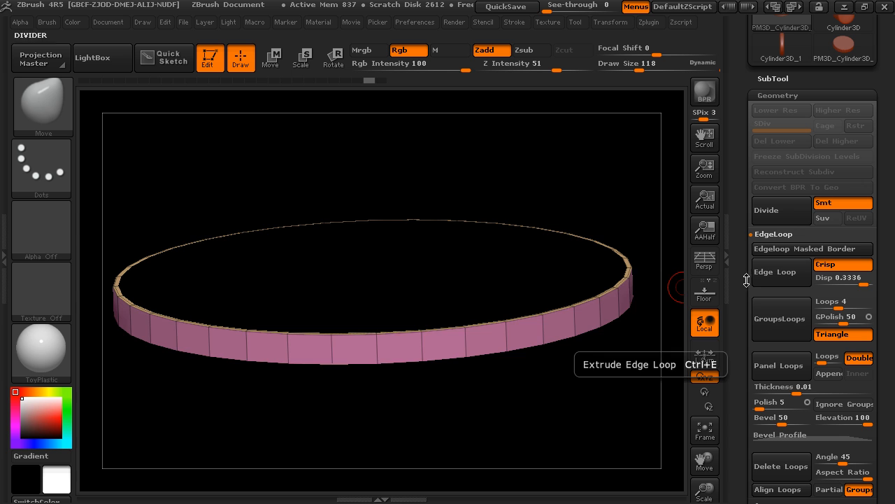
pyautogui.moveTo(640, 208); pyautogui.dragTo(660, 215)
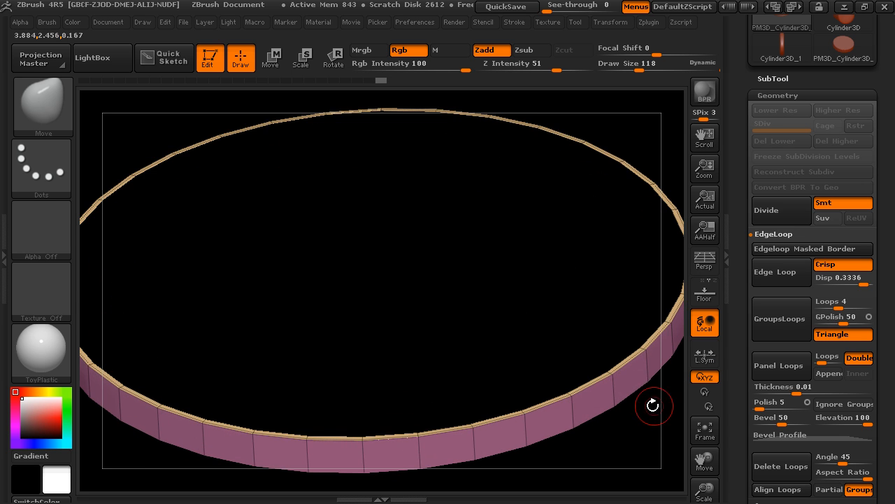
pyautogui.hotkey('ctrl', 'z')
# - Extrude the isolated ring outward with Edge Loop at a displacement of 1
pyautogui.moveTo(863, 282); pyautogui.dragTo(872, 282)
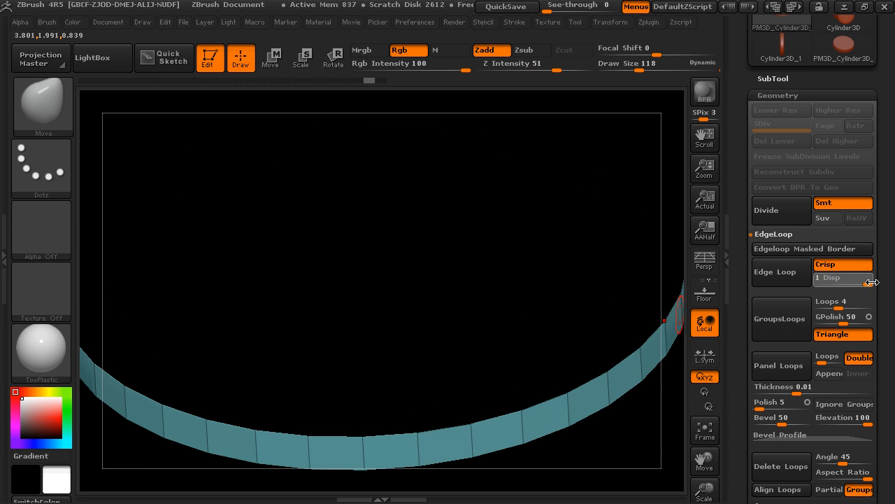
pyautogui.press('f')
pyautogui.click(777, 274)
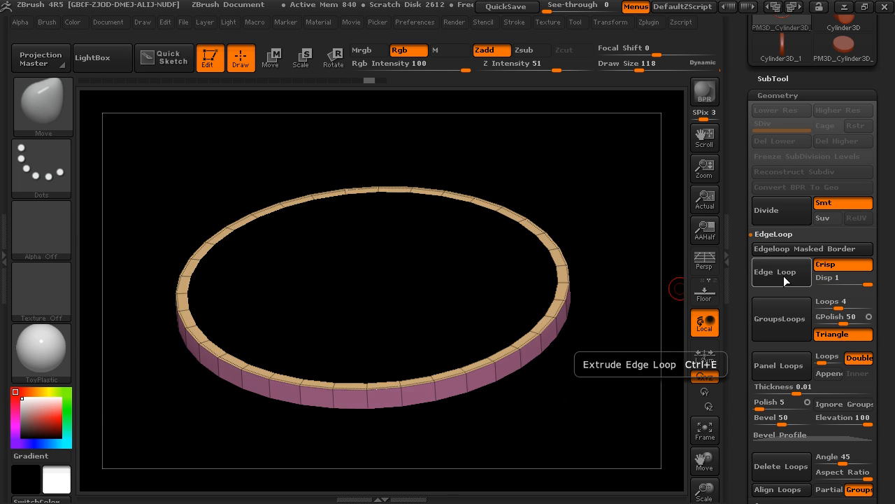
pyautogui.moveTo(646, 324); pyautogui.dragTo(654, 349)
pyautogui.moveTo(608, 317); pyautogui.dragTo(632, 341)
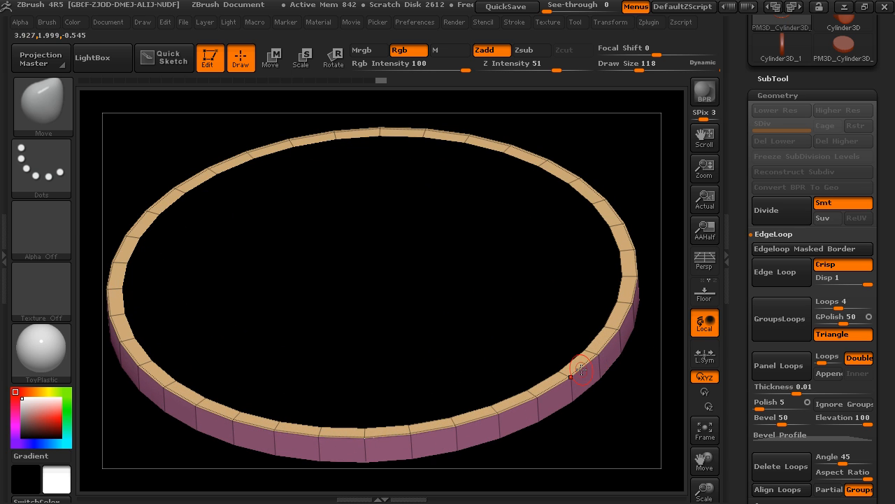
# - Merge the extruded lower ring into a single polygroup and show the whole disk again
pyautogui.hotkey('ctrl', 'w')
pyautogui.keyDown('alt'); pyautogui.moveTo(631, 396); pyautogui.dragTo(584, 377); pyautogui.keyUp('alt')
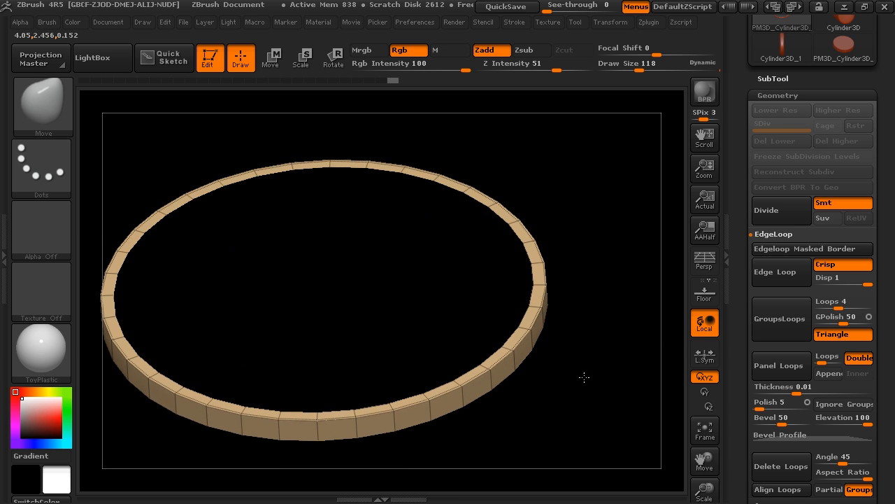
pyautogui.hotkey('ctrl', 'shift')
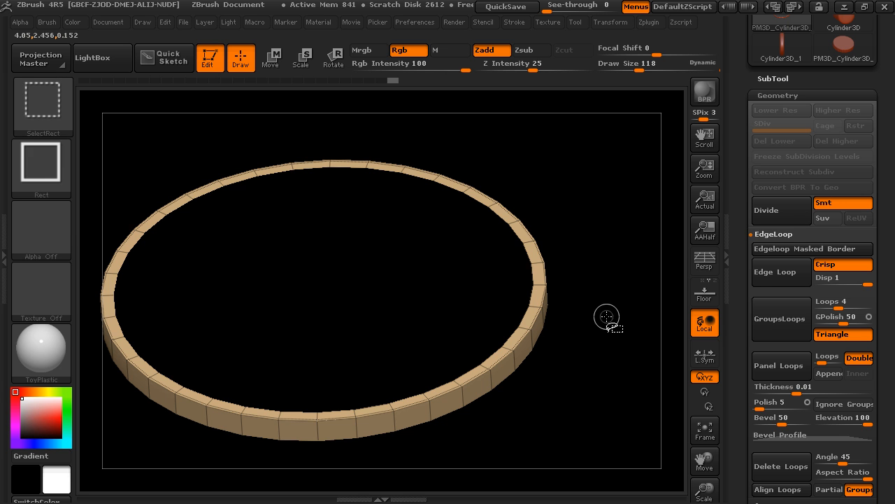
pyautogui.keyDown('ctrl'); pyautogui.keyDown('shift'); pyautogui.click(606, 315); pyautogui.keyUp('shift'); pyautogui.keyUp('ctrl')
pyautogui.moveTo(632, 314); pyautogui.dragTo(645, 263)
pyautogui.moveTo(639, 461); pyautogui.dragTo(610, 390)
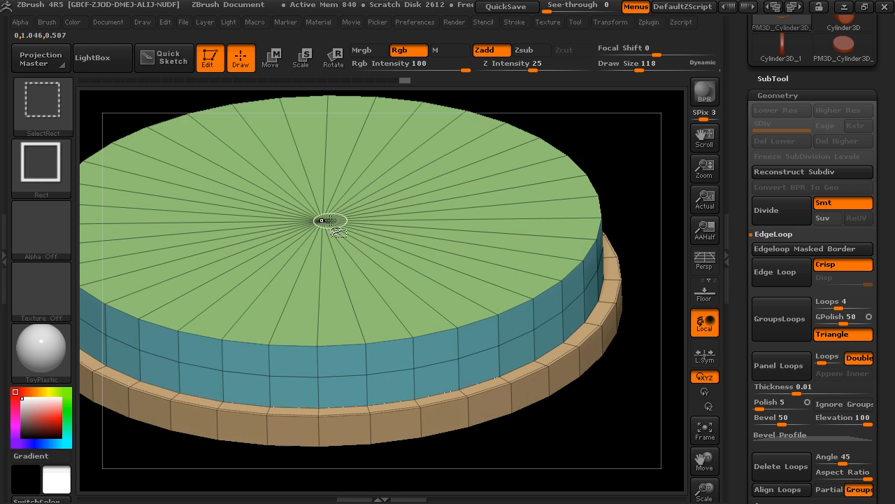
# - Isolate the disk's green top cap and insert a flat edge loop along its border with displacement 0
pyautogui.keyDown('ctrl'); pyautogui.keyDown('shift'); pyautogui.click(353, 210); pyautogui.keyUp('shift'); pyautogui.keyUp('ctrl')
pyautogui.moveTo(588, 135); pyautogui.dragTo(620, 190)
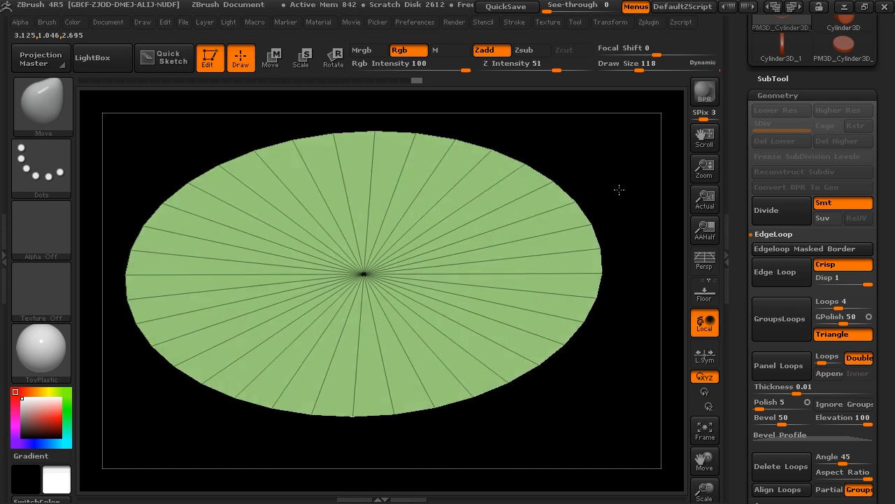
pyautogui.click(786, 272)
pyautogui.moveTo(866, 284); pyautogui.dragTo(854, 286)
pyautogui.click(783, 275)
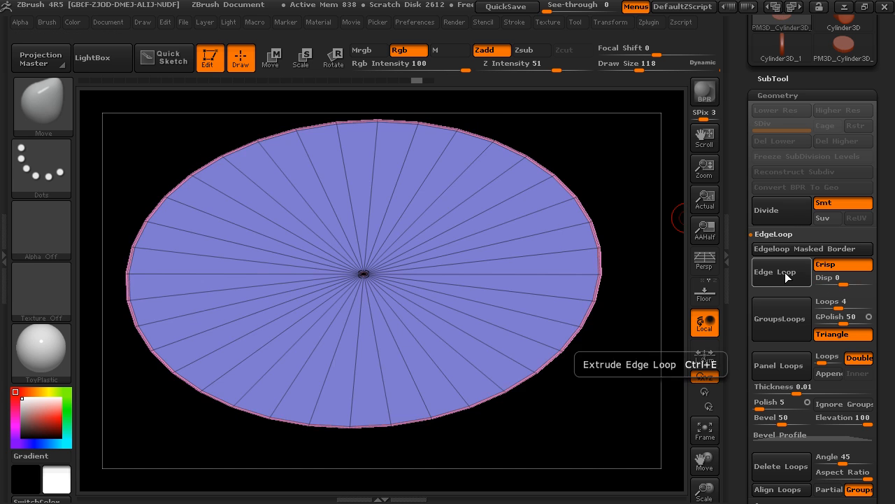
pyautogui.moveTo(625, 400); pyautogui.dragTo(595, 302)
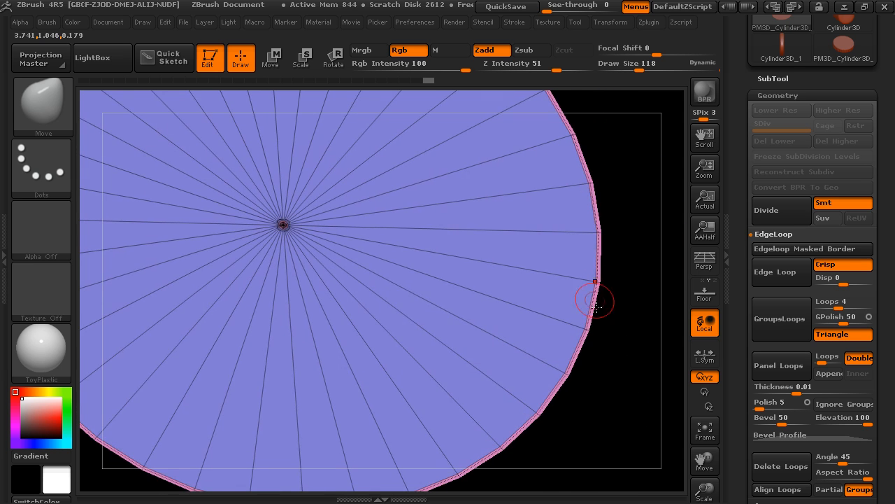
pyautogui.moveTo(560, 372); pyautogui.dragTo(640, 284)
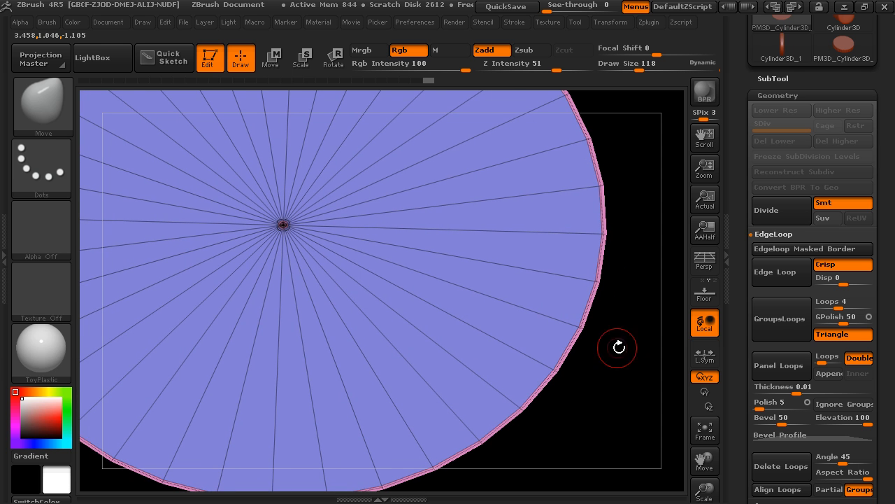
# - Hide the purple cap face, the tan ring and the green bottom cap, keeping the pink edge-loop polygroup visible
pyautogui.keyDown('ctrl'); pyautogui.keyDown('shift'); pyautogui.click(584, 330); pyautogui.keyUp('shift'); pyautogui.keyUp('ctrl')
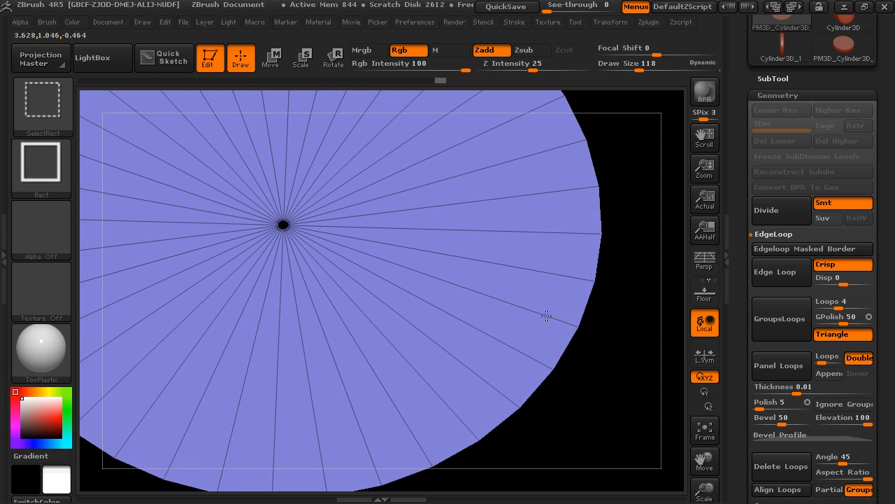
pyautogui.keyDown('ctrl'); pyautogui.keyDown('shift'); pyautogui.click(578, 320); pyautogui.keyUp('shift'); pyautogui.keyUp('ctrl')
pyautogui.keyDown('ctrl'); pyautogui.keyDown('shift'); pyautogui.click(588, 346); pyautogui.keyUp('shift'); pyautogui.keyUp('ctrl')
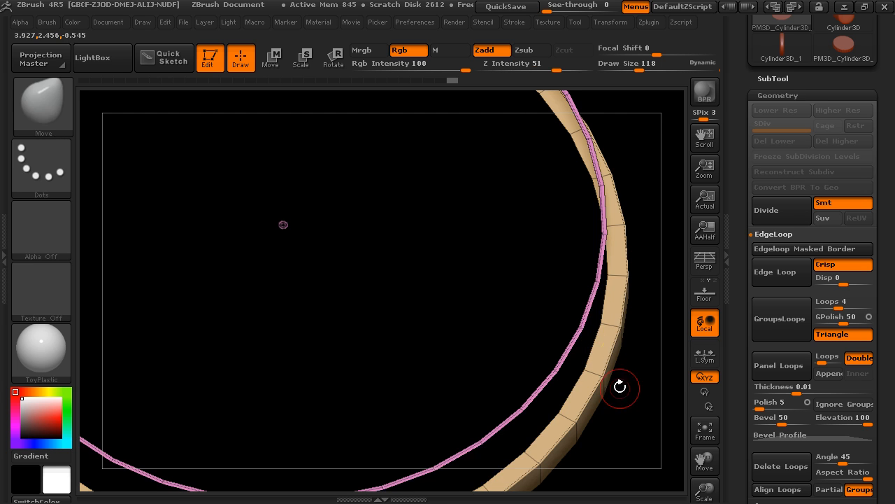
pyautogui.moveTo(619, 386); pyautogui.dragTo(600, 310)
pyautogui.keyDown('ctrl'); pyautogui.keyDown('shift'); pyautogui.click(565, 301); pyautogui.keyUp('shift'); pyautogui.keyUp('ctrl')
pyautogui.moveTo(608, 345); pyautogui.dragTo(575, 196)
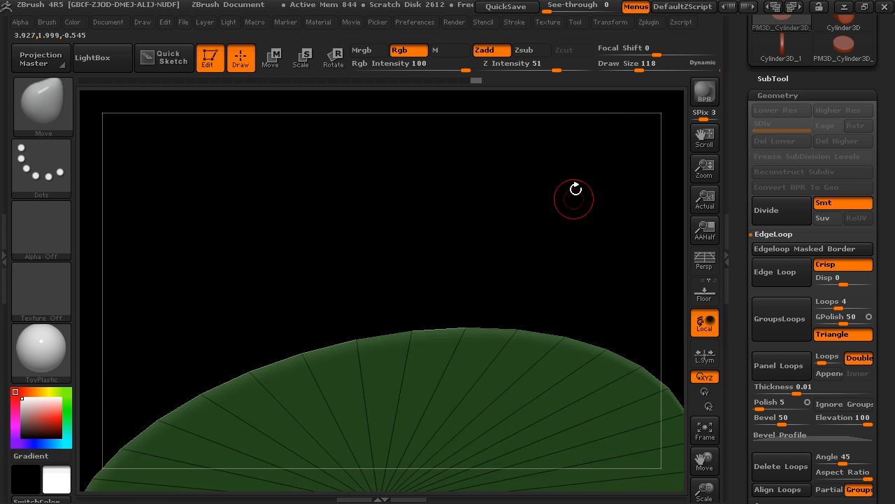
pyautogui.moveTo(542, 313); pyautogui.dragTo(527, 232)
pyautogui.keyDown('ctrl'); pyautogui.keyDown('shift'); pyautogui.click(514, 251); pyautogui.keyUp('shift'); pyautogui.keyUp('ctrl')
pyautogui.moveTo(589, 254); pyautogui.dragTo(647, 424)
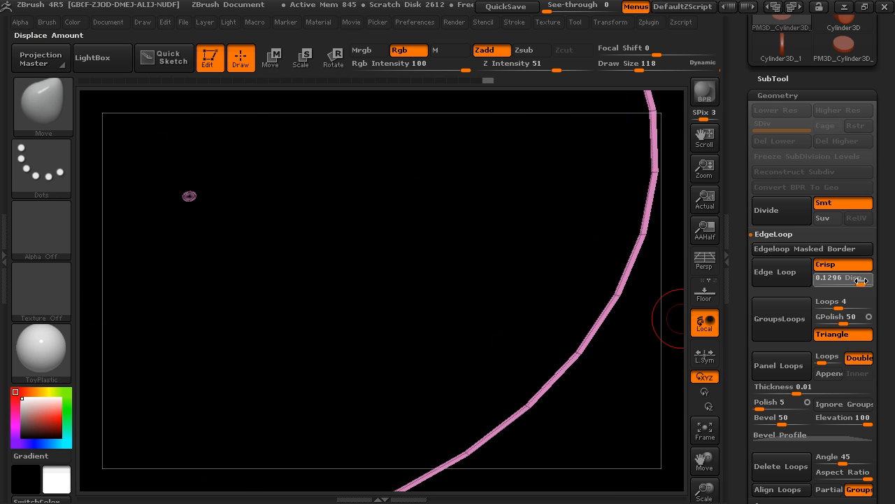
# - Try to extrude the pink edge-loop polygroup with Edge Loop at a small positive displacement, and undo it
pyautogui.click(778, 272)
pyautogui.moveTo(658, 371); pyautogui.dragTo(640, 318)
pyautogui.hotkey('ctrl', 'z')
# - Hide the small pink loop at the cap's centre so that only the outer rim loop remains
pyautogui.moveTo(434, 312); pyautogui.dragTo(481, 327)
pyautogui.keyDown('alt'); pyautogui.moveTo(407, 261); pyautogui.dragTo(633, 424); pyautogui.keyUp('alt')
pyautogui.keyDown('ctrl'); pyautogui.keyDown('shift'); pyautogui.moveTo(470, 245); pyautogui.dragTo(337, 346); pyautogui.keyUp('shift'); pyautogui.keyUp('ctrl')
pyautogui.moveTo(504, 356)
pyautogui.mouseDown()
pyautogui.moveTo(396, 328)
pyautogui.moveTo(539, 354)
pyautogui.moveTo(475, 269)
pyautogui.mouseUp()
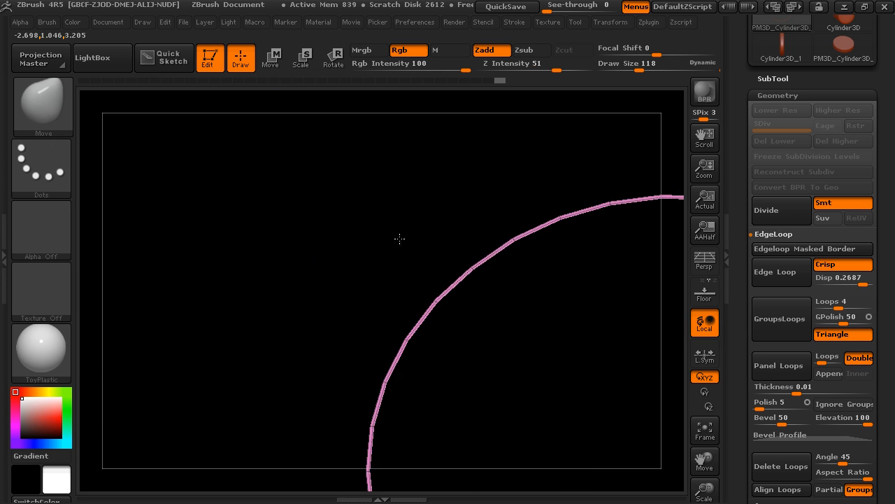
pyautogui.moveTo(478, 300); pyautogui.dragTo(431, 233)
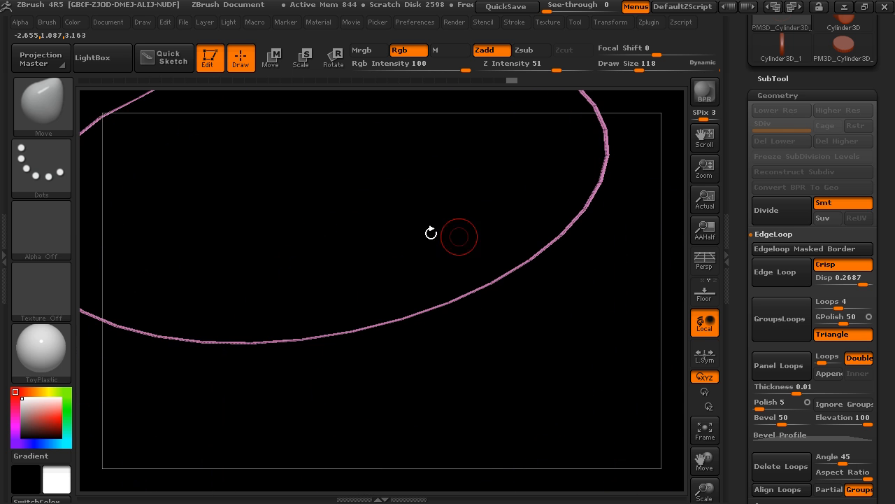
pyautogui.keyDown('alt'); pyautogui.moveTo(575, 350); pyautogui.dragTo(605, 437); pyautogui.keyUp('alt')
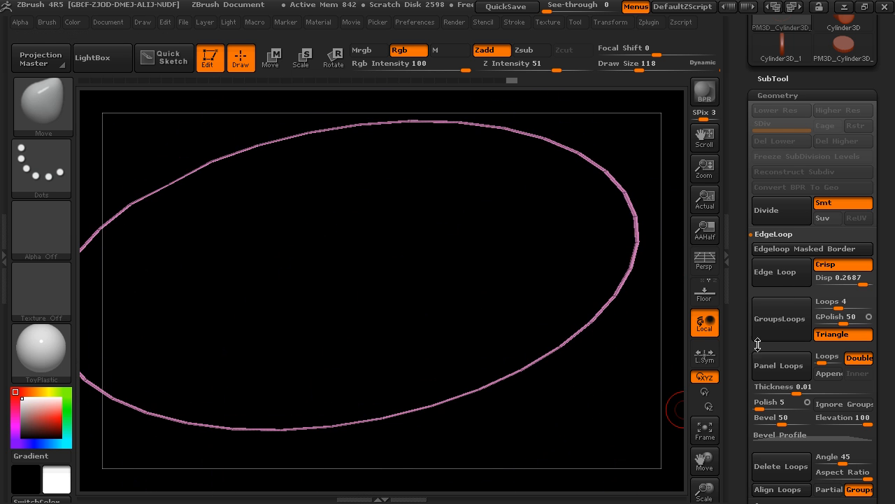
# - Try an Edge Loop extrusion on the outer rim loop at a displacement of 0.2687, and undo it
pyautogui.click(784, 276)
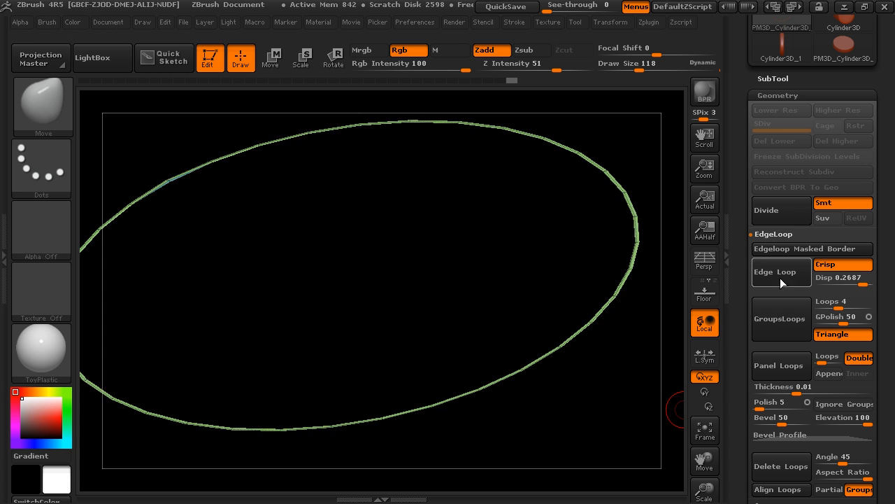
pyautogui.moveTo(651, 329); pyautogui.dragTo(548, 402)
pyautogui.hotkey('ctrl', 'z')
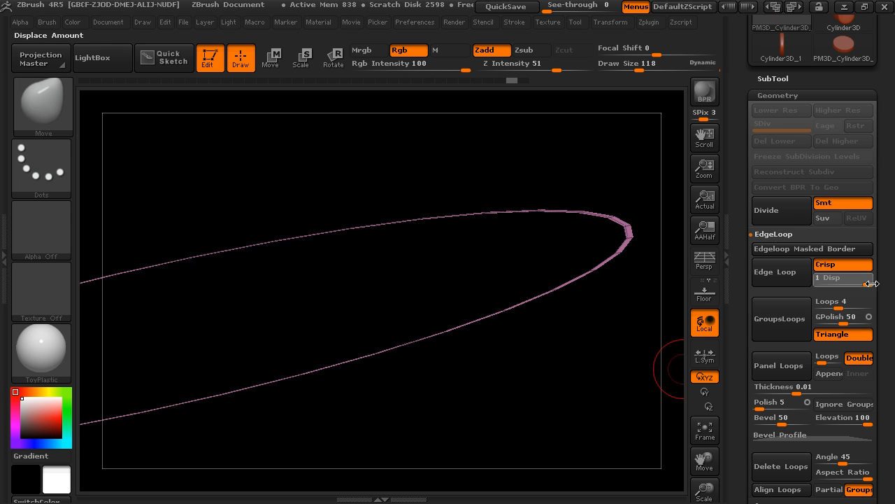
# - Apply Edge Loop to the outer rim loop at a displacement of 1 and show the whole disk again
pyautogui.click(782, 279)
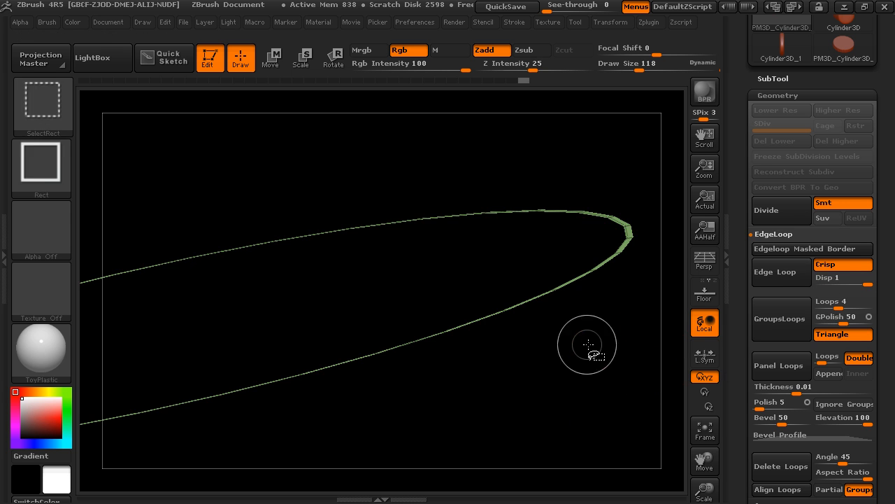
pyautogui.keyDown('ctrl'); pyautogui.keyDown('shift'); pyautogui.click(592, 349); pyautogui.keyUp('shift'); pyautogui.keyUp('ctrl')
pyautogui.moveTo(646, 203); pyautogui.dragTo(623, 296)
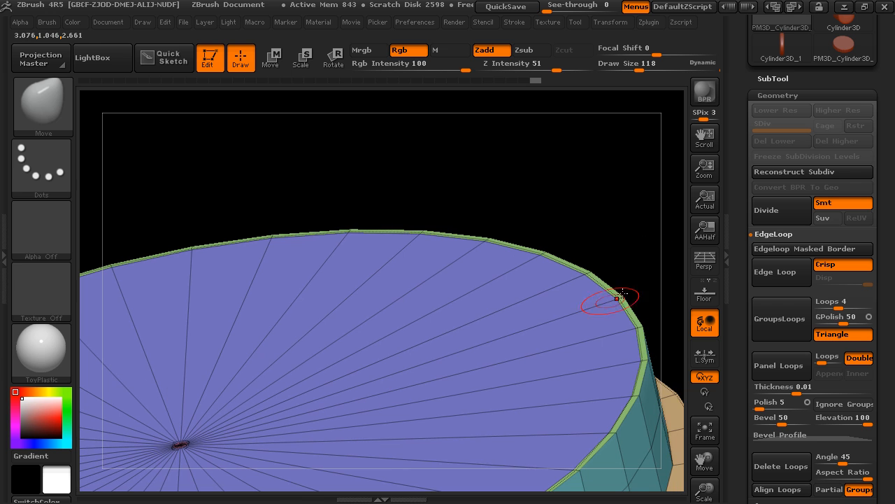
# - Toggle the cap, rim and side polygroups until only the thin green and teal outer rim loops remain visible
pyautogui.hotkey('ctrl', 'shift')
pyautogui.keyDown('ctrl'); pyautogui.keyDown('shift'); pyautogui.click(615, 301); pyautogui.keyUp('shift'); pyautogui.keyUp('ctrl')
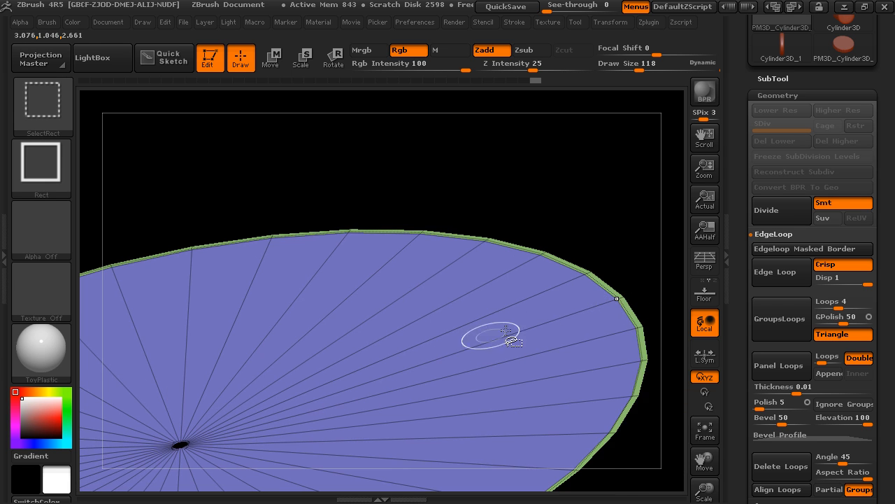
pyautogui.keyDown('ctrl'); pyautogui.keyDown('shift'); pyautogui.click(435, 355); pyautogui.keyUp('shift'); pyautogui.keyUp('ctrl')
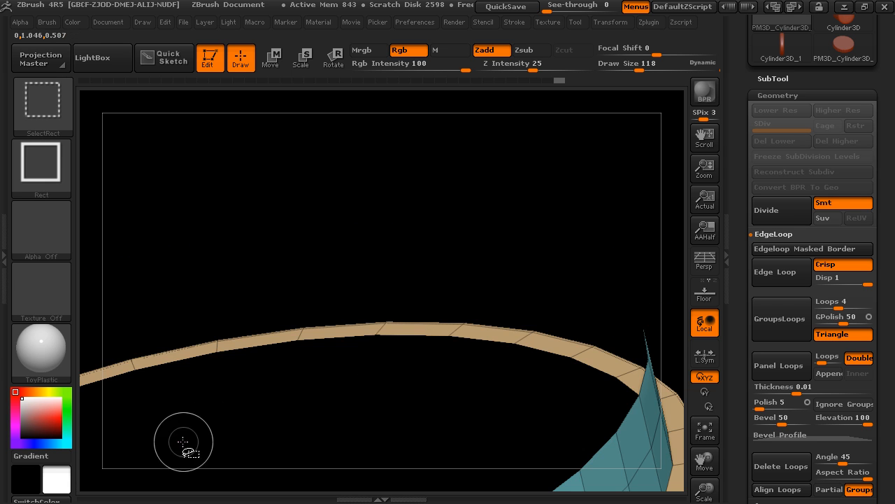
pyautogui.keyDown('alt'); pyautogui.moveTo(526, 386); pyautogui.dragTo(464, 310); pyautogui.keyUp('alt')
pyautogui.keyDown('ctrl'); pyautogui.keyDown('shift'); pyautogui.click(603, 203); pyautogui.keyUp('shift'); pyautogui.keyUp('ctrl')
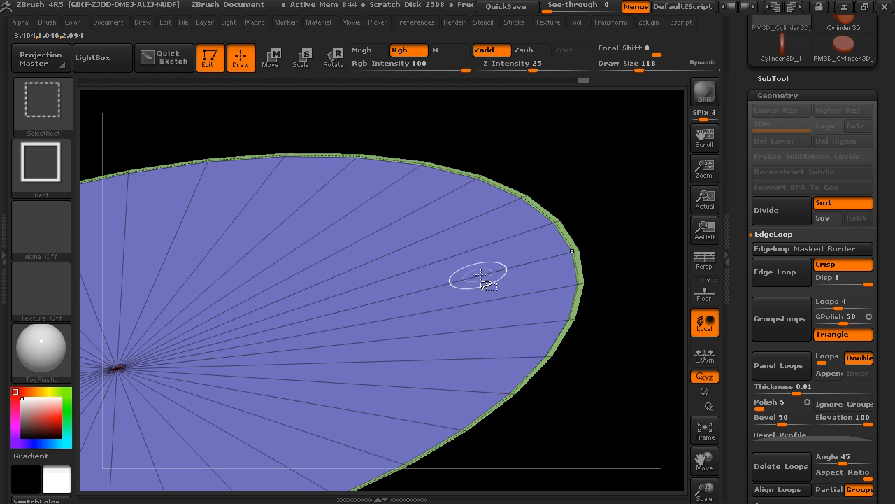
pyautogui.keyDown('ctrl'); pyautogui.keyDown('shift'); pyautogui.click(365, 314); pyautogui.keyUp('shift'); pyautogui.keyUp('ctrl')
pyautogui.keyDown('ctrl'); pyautogui.keyDown('shift'); pyautogui.click(270, 336); pyautogui.keyUp('shift'); pyautogui.keyUp('ctrl')
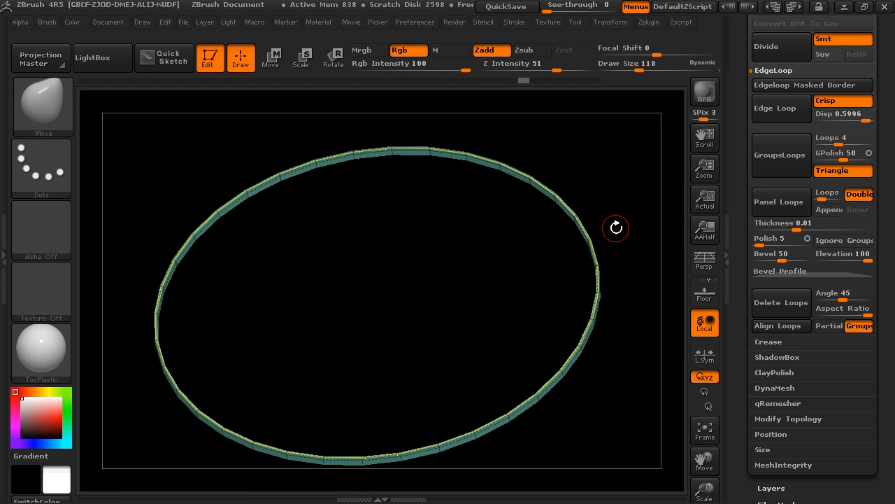
# - Show the whole disk again and subdivide it to level 3
pyautogui.moveTo(616, 228)
pyautogui.mouseDown()
pyautogui.moveTo(599, 160)
pyautogui.moveTo(627, 164)
pyautogui.moveTo(599, 144)
pyautogui.moveTo(606, 164)
pyautogui.moveTo(617, 148)
pyautogui.moveTo(659, 193)
pyautogui.moveTo(563, 177)
pyautogui.moveTo(583, 222)
pyautogui.moveTo(609, 186)
pyautogui.moveTo(577, 188)
pyautogui.mouseUp()
pyautogui.keyDown('ctrl'); pyautogui.keyDown('shift'); pyautogui.click(632, 140); pyautogui.keyUp('shift'); pyautogui.keyUp('ctrl')
pyautogui.hotkey('ctrl', 's')
pyautogui.click(701, 467)
pyautogui.moveTo(613, 262); pyautogui.dragTo(588, 199)
pyautogui.moveTo(739, 128); pyautogui.dragTo(727, 270)
pyautogui.keyDown('ctrl'); pyautogui.click(598, 207); pyautogui.keyUp('ctrl')
pyautogui.keyDown('ctrl'); pyautogui.click(615, 203); pyautogui.keyUp('ctrl')
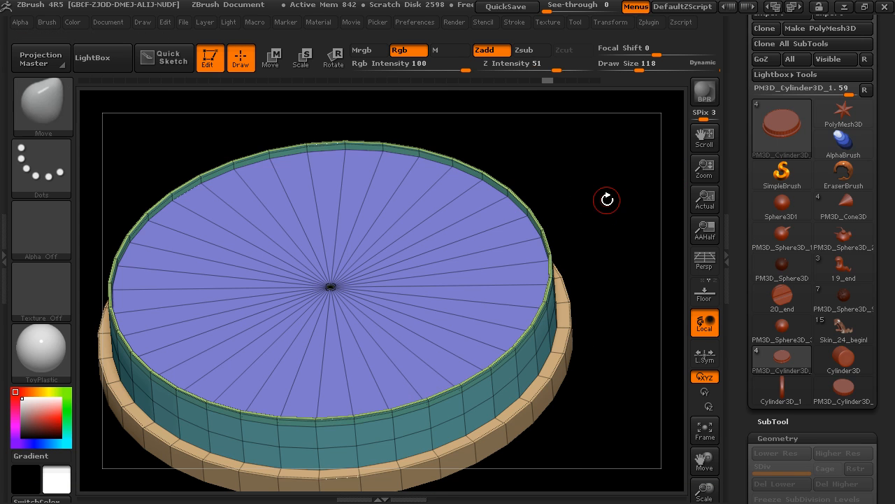
pyautogui.hotkey('ctrl', 'd')
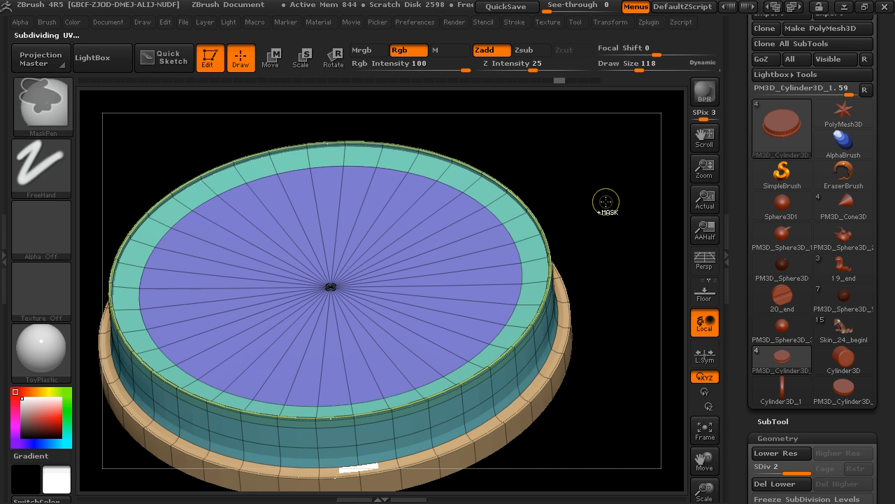
pyautogui.hotkey('ctrl', 'd')
# - Turn off the polyframe display and subdivide the base to level 5
pyautogui.click(615, 23)
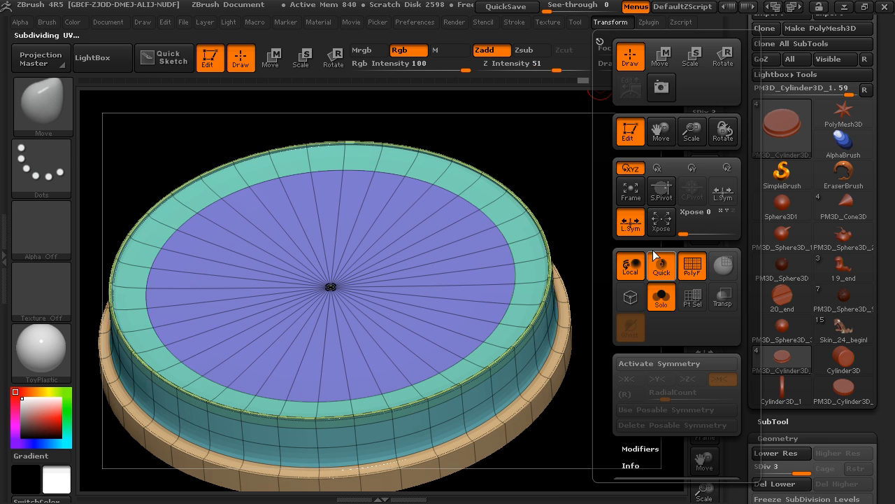
pyautogui.click(691, 265)
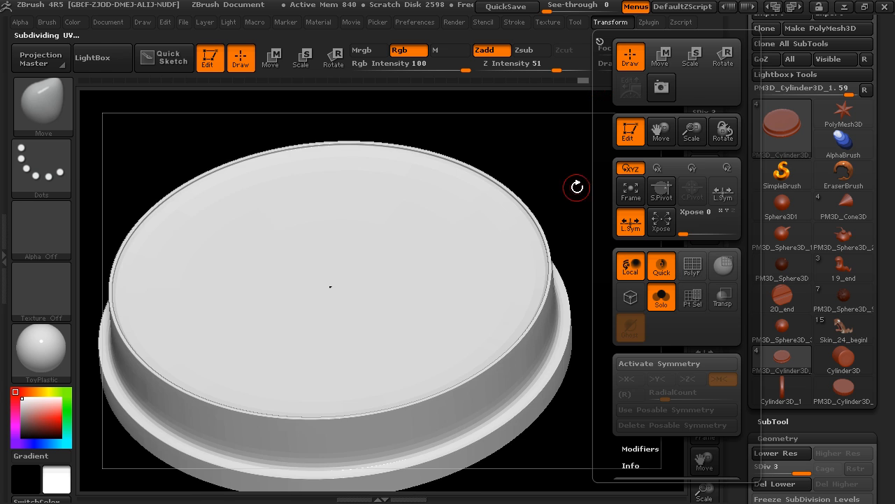
pyautogui.moveTo(576, 186); pyautogui.dragTo(566, 139)
pyautogui.moveTo(560, 350); pyautogui.dragTo(589, 323)
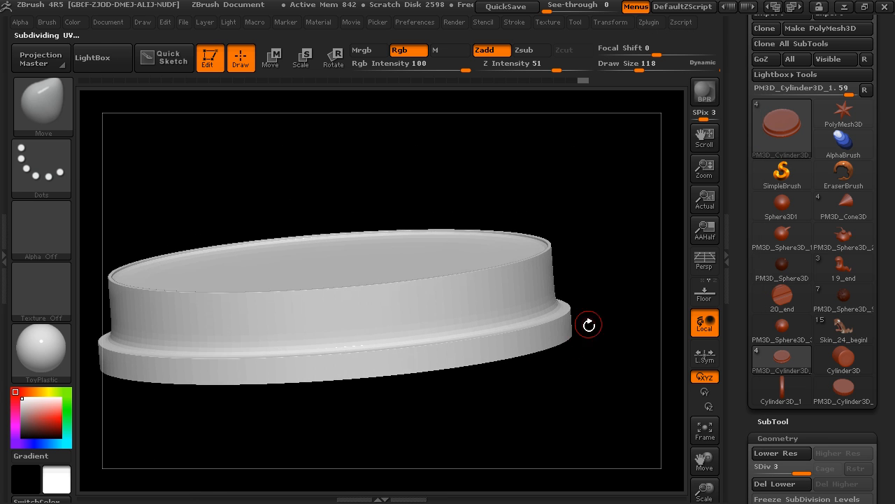
pyautogui.moveTo(613, 297); pyautogui.dragTo(622, 284)
pyautogui.press('ctrl')
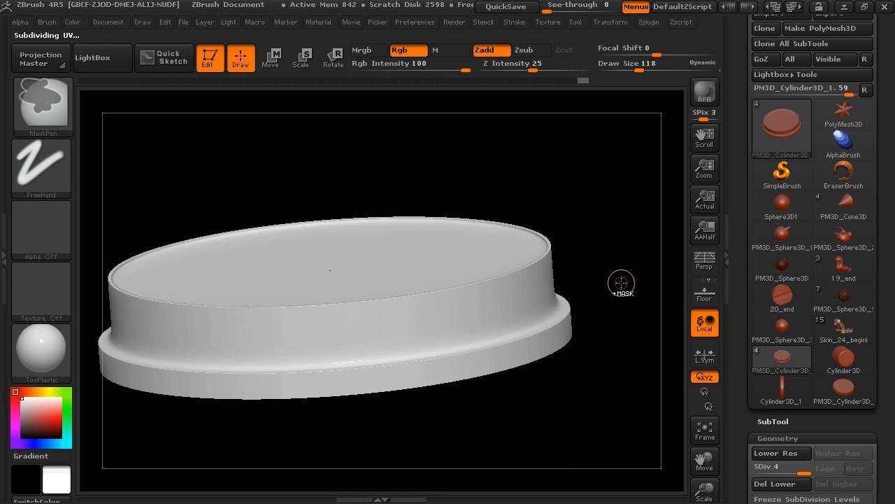
pyautogui.hotkey('ctrl', 'd')
# - Examine the smoothed base from its underside, side and top for the shape of its rims and edges
pyautogui.moveTo(615, 240)
pyautogui.keyDown('shift'); pyautogui.mouseDown()
pyautogui.moveTo(596, 260)
pyautogui.moveTo(619, 261)
pyautogui.moveTo(608, 244)
pyautogui.moveTo(581, 262)
pyautogui.moveTo(491, 262)
pyautogui.moveTo(566, 288)
pyautogui.moveTo(579, 301)
pyautogui.moveTo(496, 261)
pyautogui.moveTo(530, 302)
pyautogui.moveTo(567, 318)
pyautogui.moveTo(424, 242)
pyautogui.mouseUp(); pyautogui.keyUp('shift')
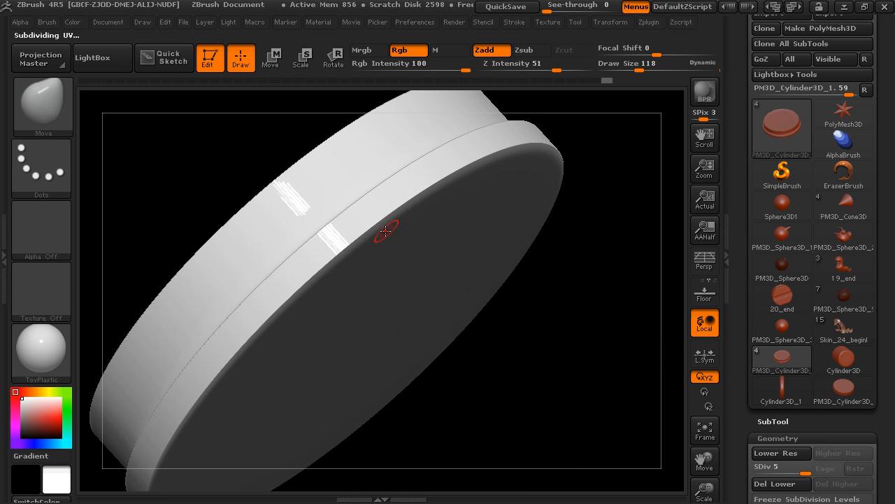
pyautogui.moveTo(634, 173); pyautogui.dragTo(509, 207)
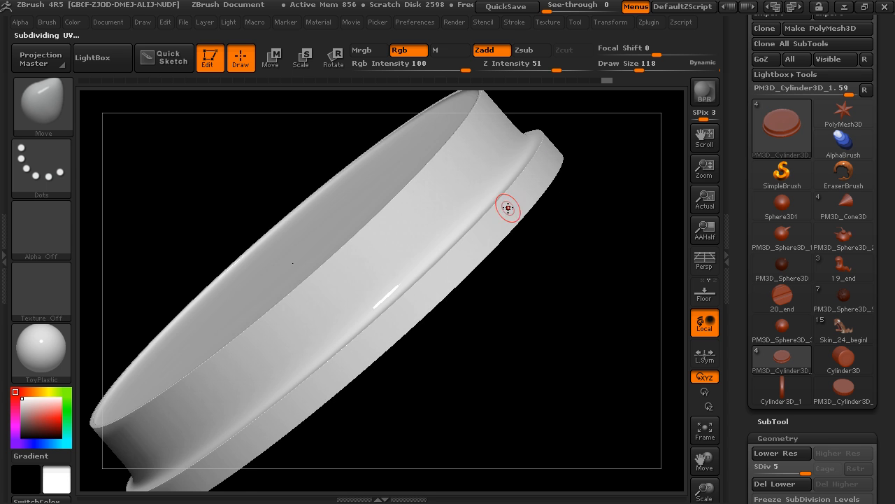
pyautogui.moveTo(584, 250); pyautogui.dragTo(556, 213)
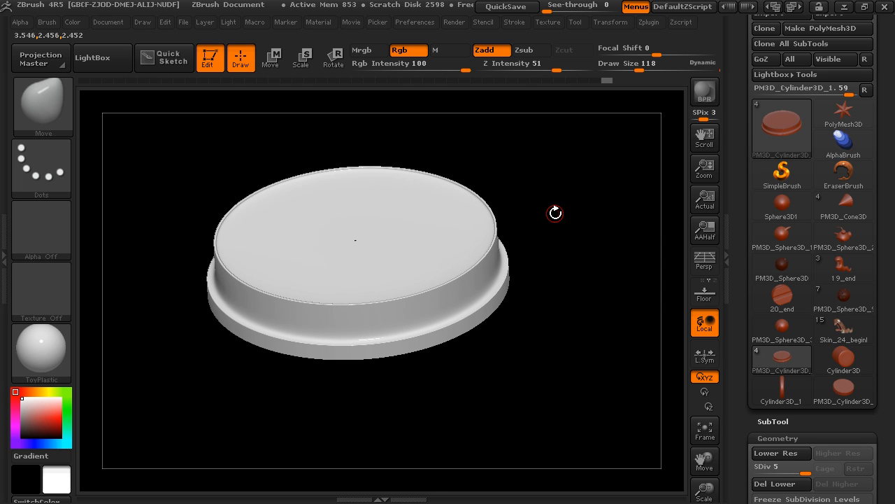
pyautogui.moveTo(576, 216); pyautogui.dragTo(578, 248)
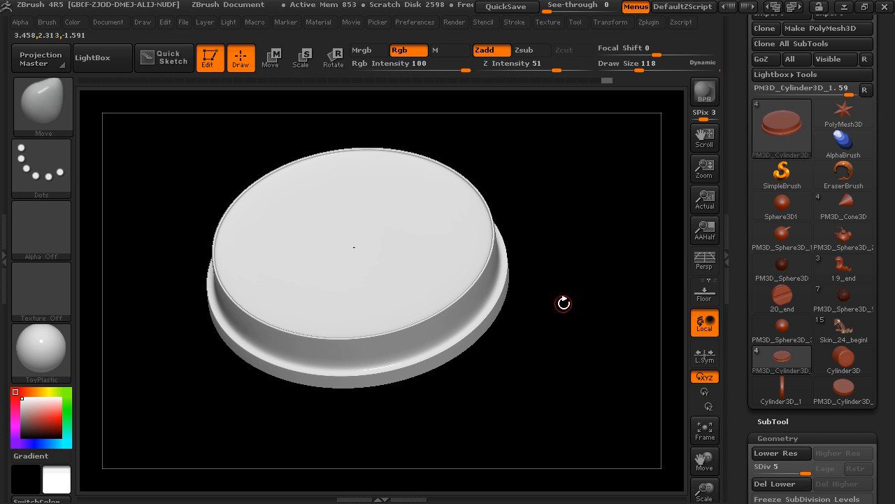
pyautogui.moveTo(563, 291); pyautogui.dragTo(600, 247)
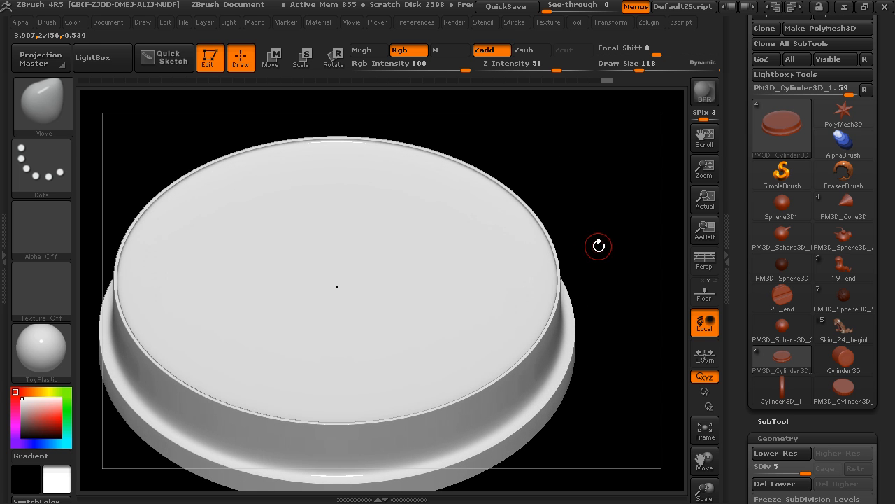
pyautogui.moveTo(621, 226); pyautogui.dragTo(612, 270)
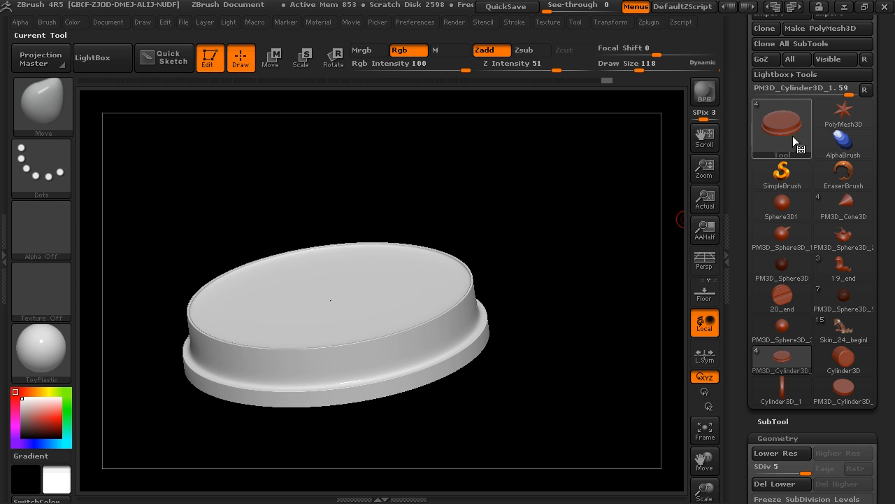
# - Switch to the Sphere3D primitive, convert it to a PolyMesh3D and subdivide it to level 4
pyautogui.click(783, 206)
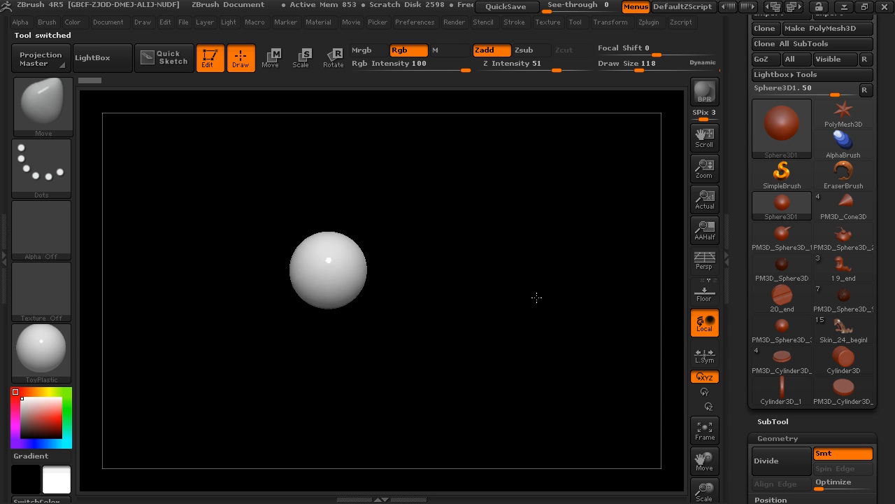
pyautogui.keyDown('alt'); pyautogui.moveTo(537, 297); pyautogui.dragTo(613, 390); pyautogui.keyUp('alt')
pyautogui.keyDown('alt'); pyautogui.moveTo(593, 315); pyautogui.dragTo(607, 393); pyautogui.keyUp('alt')
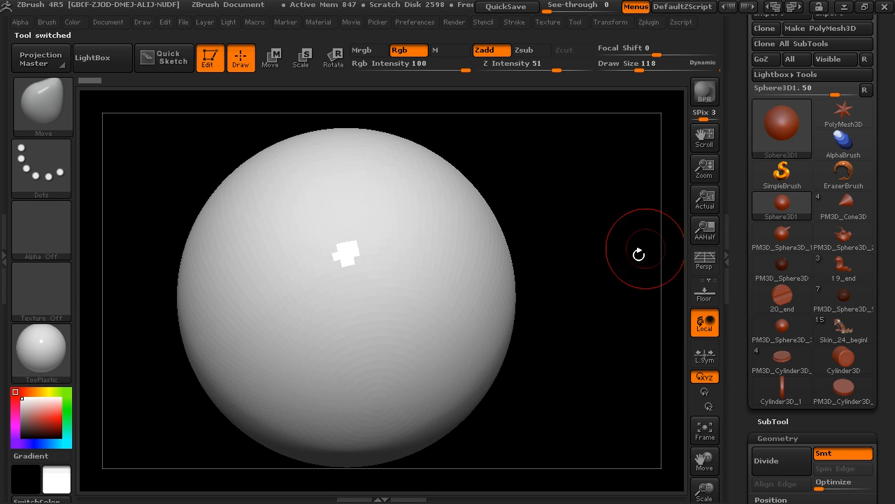
pyautogui.click(829, 28)
pyautogui.hotkey('ctrl', 'd')
pyautogui.keyDown('alt'); pyautogui.moveTo(605, 250); pyautogui.dragTo(580, 230); pyautogui.keyUp('alt')
pyautogui.hotkey('ctrl', 'd')
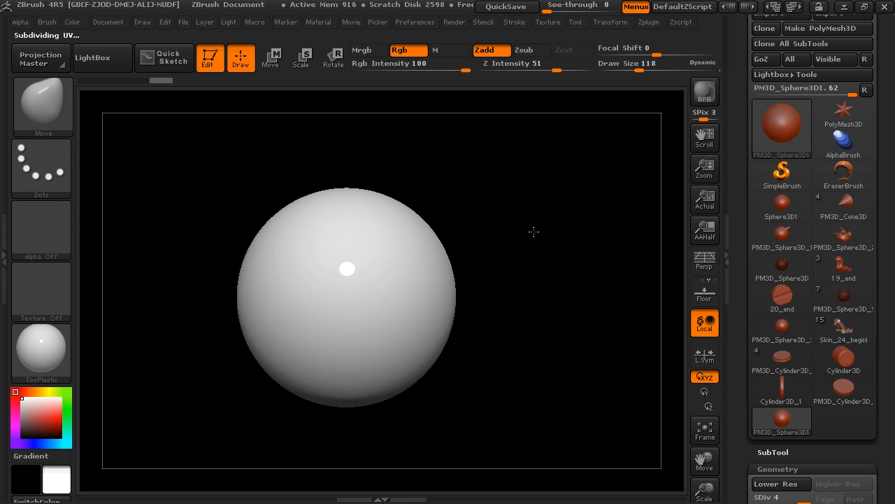
pyautogui.keyDown('alt'); pyautogui.moveTo(528, 249); pyautogui.dragTo(545, 247); pyautogui.keyUp('alt')
# - Choose the ClipCircle brush, try a circular clip over the sphere's upper-right edge, and undo it
pyautogui.hotkey('ctrl', 'shift')
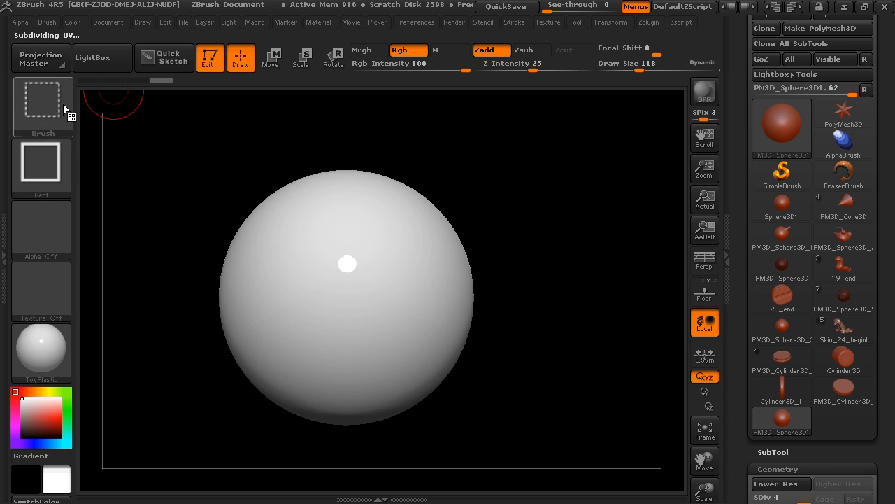
pyautogui.click(44, 107)
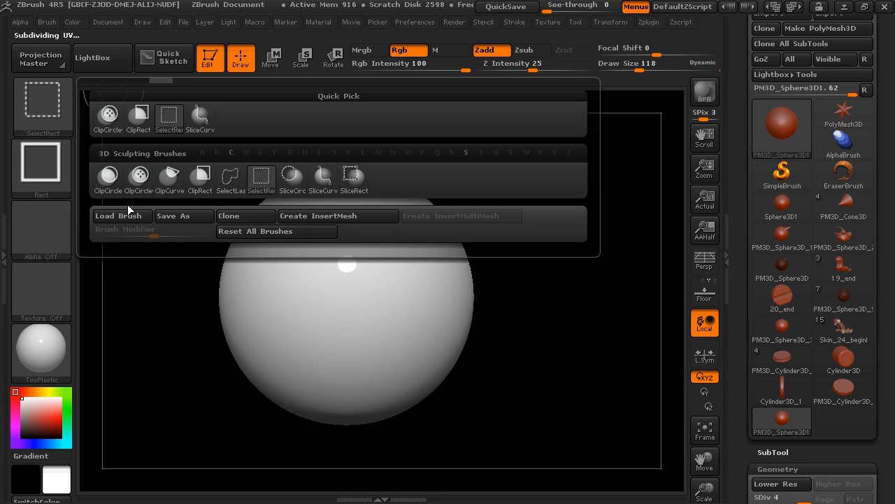
pyautogui.click(139, 180)
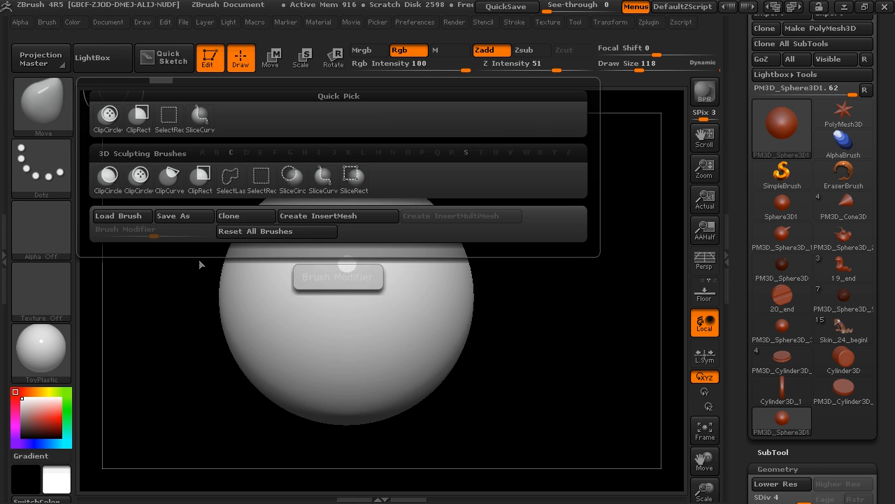
pyautogui.hotkey('ctrl', 'shift')
pyautogui.moveTo(444, 166)
pyautogui.keyDown('ctrl'); pyautogui.keyDown('shift'); pyautogui.mouseDown()
pyautogui.moveTo(483, 206)
pyautogui.moveTo(540, 232)
pyautogui.moveTo(529, 261)
pyautogui.moveTo(506, 256)
pyautogui.mouseUp(); pyautogui.keyUp('shift'); pyautogui.keyUp('ctrl')
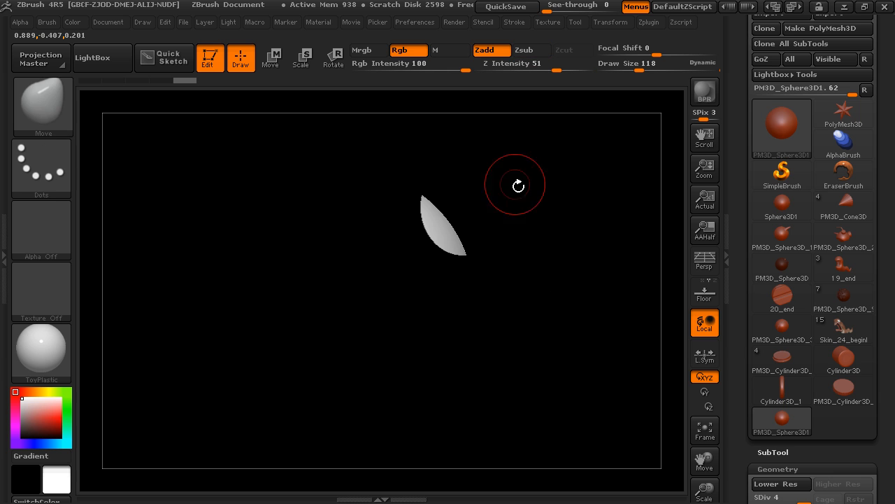
pyautogui.moveTo(543, 231)
pyautogui.mouseDown()
pyautogui.moveTo(590, 210)
pyautogui.moveTo(519, 231)
pyautogui.moveTo(572, 232)
pyautogui.mouseUp()
pyautogui.hotkey('ctrl', 'z')
# - Try an inverted ClipCircle cut that removes a circular bite from the sphere's upper-right edge
pyautogui.keyDown('ctrl'); pyautogui.keyDown('shift'); pyautogui.moveTo(469, 167); pyautogui.dragTo(509, 256); pyautogui.keyUp('shift'); pyautogui.keyUp('ctrl')
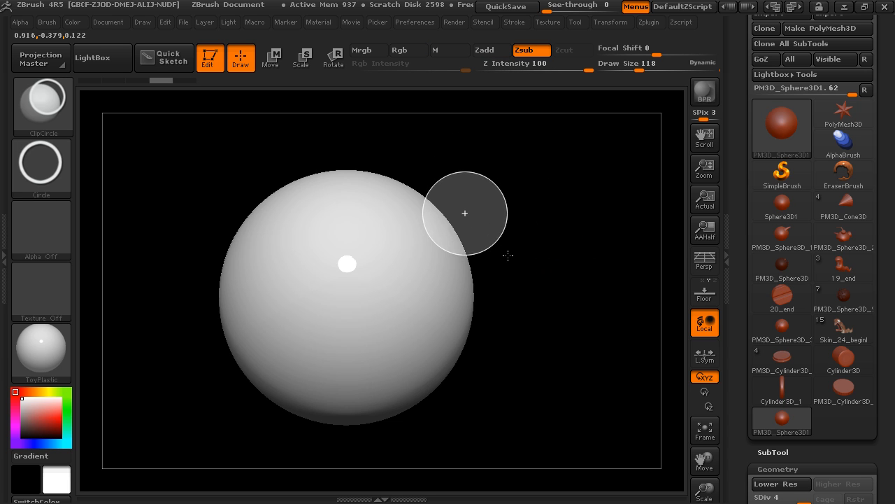
pyautogui.press('alt')
pyautogui.keyDown('ctrl'); pyautogui.keyDown('shift'); pyautogui.moveTo(508, 256); pyautogui.dragTo(510, 256); pyautogui.keyUp('shift'); pyautogui.keyUp('ctrl')
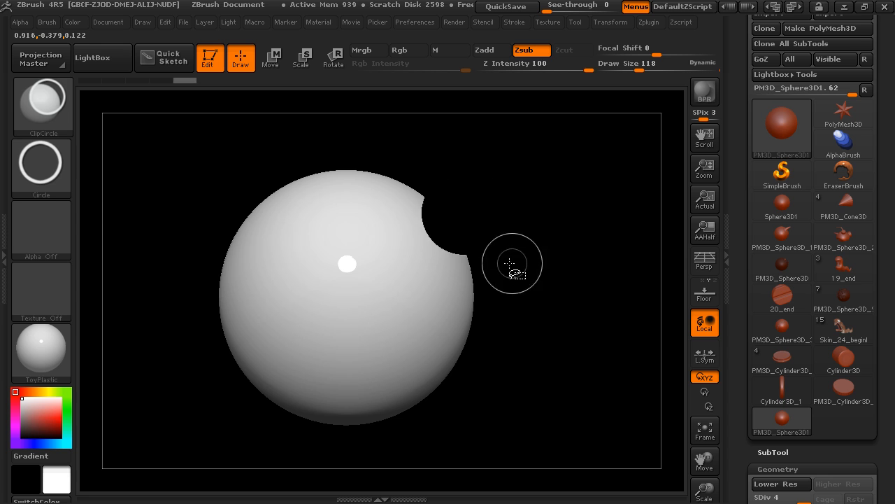
pyautogui.moveTo(550, 208)
pyautogui.mouseDown()
pyautogui.moveTo(500, 220)
pyautogui.moveTo(526, 230)
pyautogui.moveTo(584, 219)
pyautogui.moveTo(500, 231)
pyautogui.moveTo(541, 231)
pyautogui.moveTo(554, 209)
pyautogui.moveTo(531, 188)
pyautogui.moveTo(559, 152)
pyautogui.mouseUp()
# - Activate symmetry and cut evenly spaced oval recesses around the middle of the sphere with ClipCircle
pyautogui.click(610, 21)
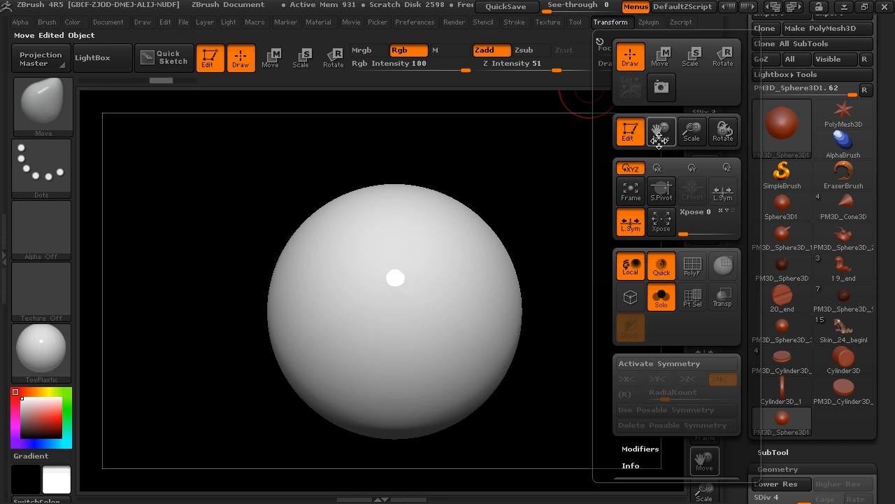
pyautogui.click(654, 364)
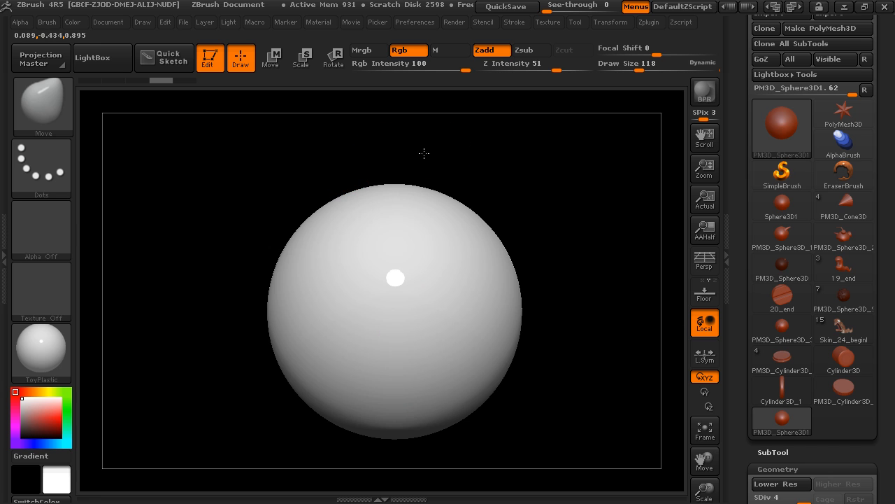
pyautogui.hotkey('ctrl', 'shift')
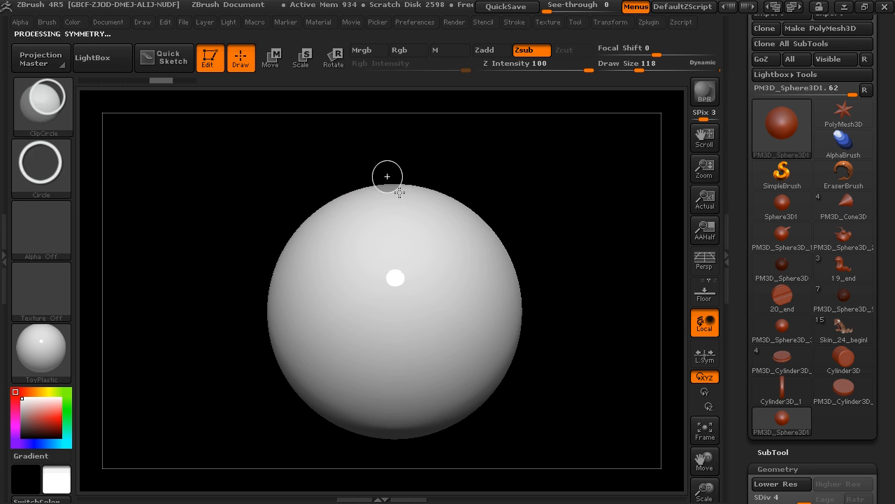
pyautogui.moveTo(531, 164)
pyautogui.mouseDown()
pyautogui.moveTo(508, 193)
pyautogui.moveTo(523, 226)
pyautogui.moveTo(577, 287)
pyautogui.moveTo(600, 156)
pyautogui.moveTo(589, 186)
pyautogui.moveTo(599, 261)
pyautogui.moveTo(577, 193)
pyautogui.moveTo(572, 209)
pyautogui.moveTo(585, 216)
pyautogui.moveTo(574, 224)
pyautogui.moveTo(578, 218)
pyautogui.mouseUp()
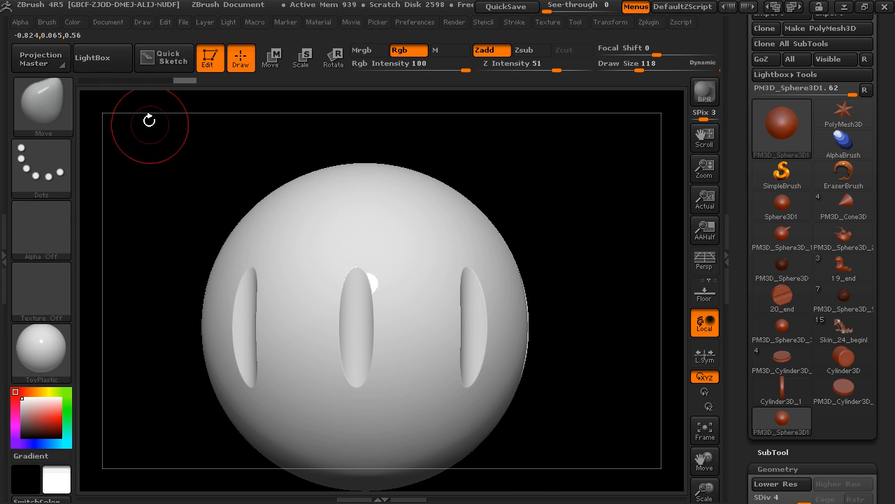
# - Cut a bent notch around the upper part of the sphere with the ClipCurve brush
pyautogui.hotkey('ctrl', 'shift')
pyautogui.keyDown('ctrl'); pyautogui.keyDown('shift'); pyautogui.click(52, 112); pyautogui.keyUp('shift'); pyautogui.keyUp('ctrl')
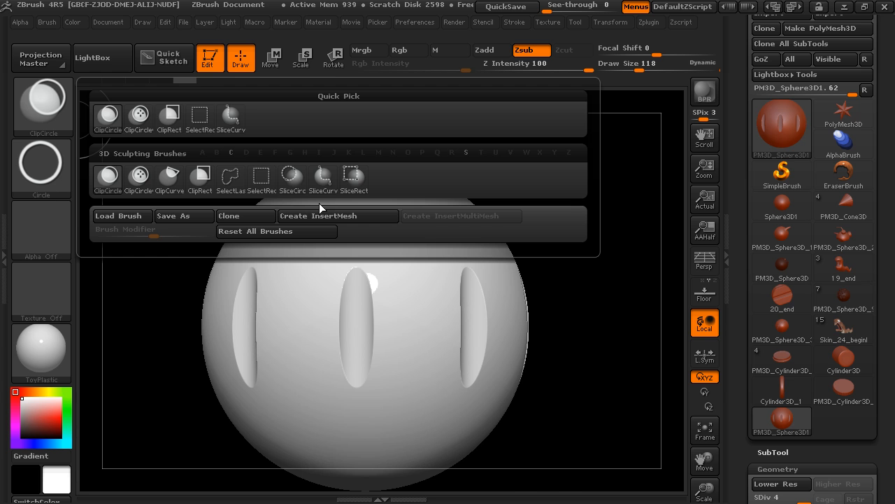
pyautogui.click(174, 180)
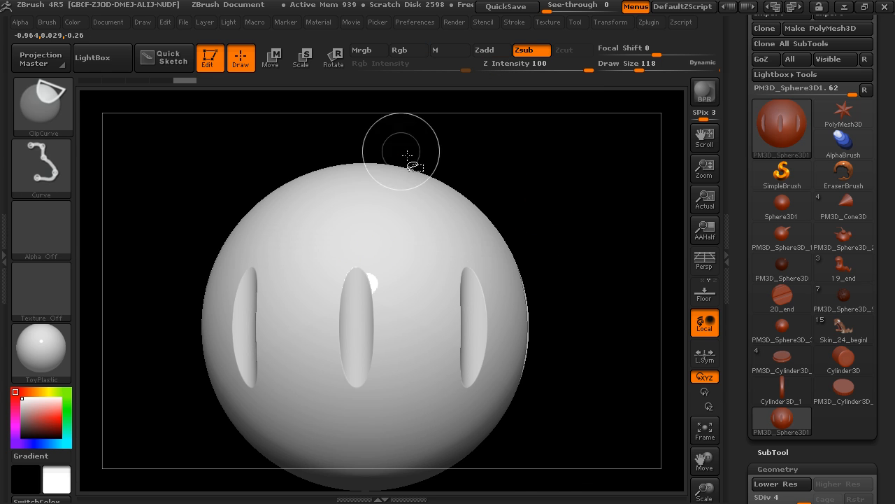
pyautogui.keyDown('ctrl'); pyautogui.keyDown('shift'); pyautogui.moveTo(482, 165); pyautogui.dragTo(473, 181); pyautogui.keyUp('shift'); pyautogui.keyUp('ctrl')
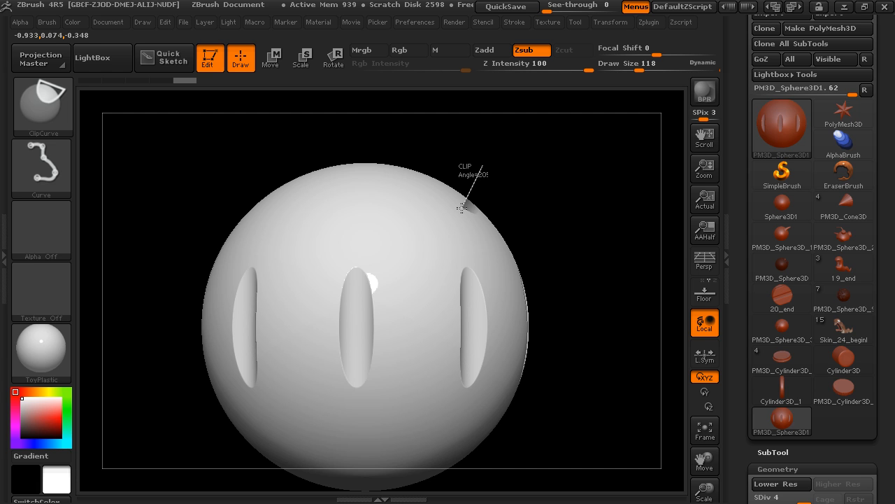
pyautogui.keyDown('ctrl'); pyautogui.keyDown('shift'); pyautogui.moveTo(543, 200); pyautogui.dragTo(539, 210); pyautogui.keyUp('shift'); pyautogui.keyUp('ctrl')
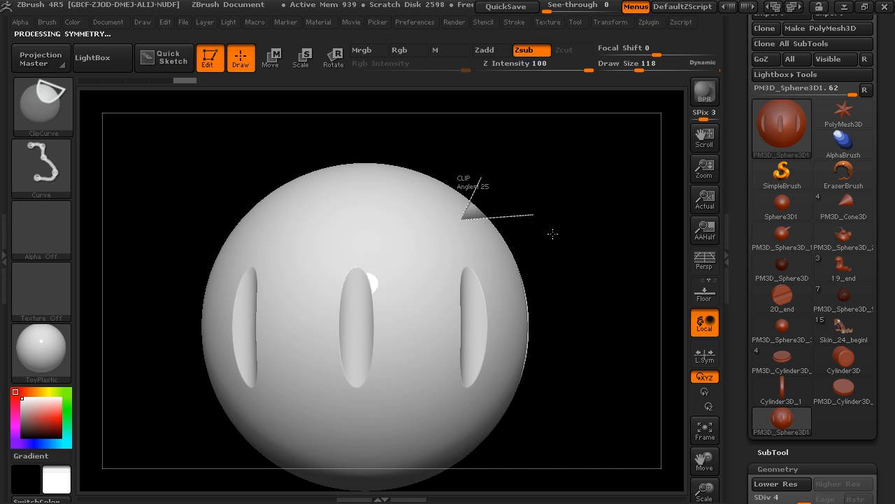
pyautogui.moveTo(595, 214)
pyautogui.keyDown('ctrl'); pyautogui.keyDown('shift'); pyautogui.mouseDown()
pyautogui.moveTo(585, 196)
pyautogui.moveTo(542, 269)
pyautogui.moveTo(562, 224)
pyautogui.moveTo(558, 194)
pyautogui.moveTo(487, 182)
pyautogui.mouseUp(); pyautogui.keyUp('shift'); pyautogui.keyUp('ctrl')
pyautogui.hotkey('ctrl', 'shift')
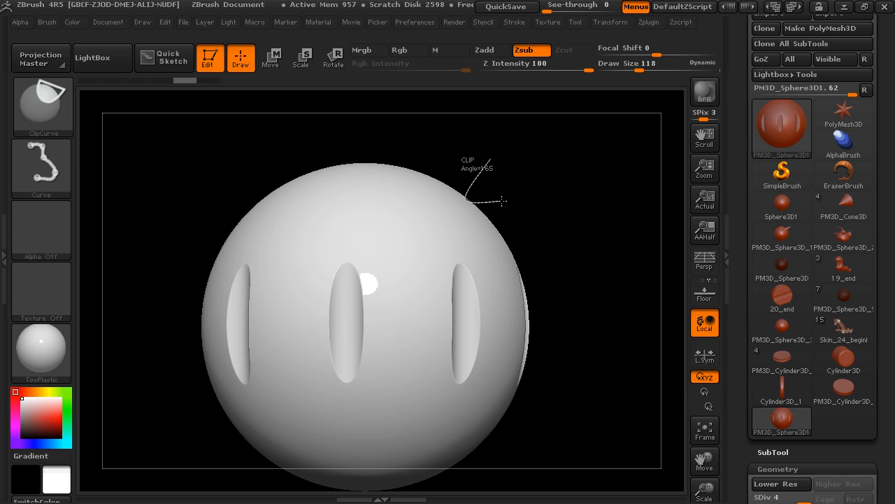
pyautogui.moveTo(574, 194)
pyautogui.mouseDown()
pyautogui.moveTo(545, 261)
pyautogui.moveTo(509, 286)
pyautogui.moveTo(559, 222)
pyautogui.moveTo(560, 196)
pyautogui.moveTo(130, 124)
pyautogui.mouseUp()
# - Switch to the Move brush and reshape the notched sphere with a symmetrical pull
pyautogui.press('b')
pyautogui.keyDown('ctrl'); pyautogui.keyDown('shift'); pyautogui.click(46, 105); pyautogui.keyUp('shift'); pyautogui.keyUp('ctrl')
pyautogui.click(198, 127)
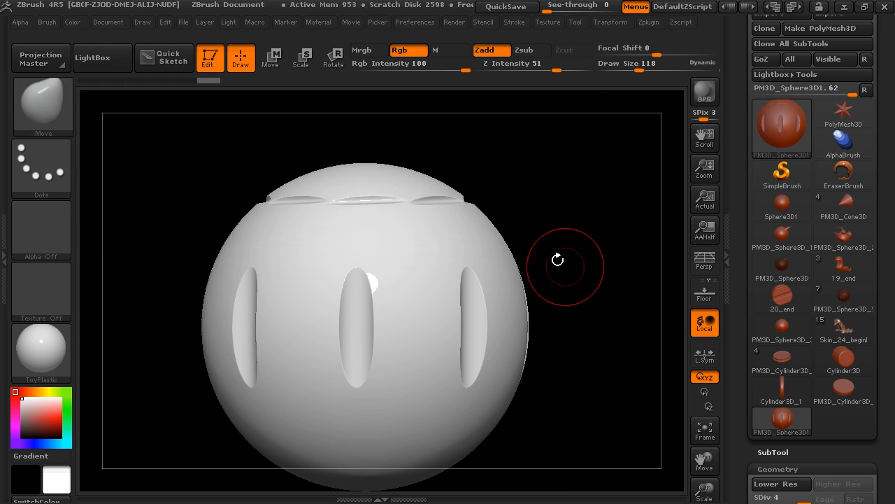
pyautogui.moveTo(606, 290)
pyautogui.keyDown('alt'); pyautogui.mouseDown()
pyautogui.moveTo(500, 413)
pyautogui.moveTo(218, 342)
pyautogui.moveTo(204, 319)
pyautogui.moveTo(205, 237)
pyautogui.mouseUp(); pyautogui.keyUp('alt')
pyautogui.moveTo(465, 254); pyautogui.dragTo(579, 210)
pyautogui.keyDown('alt'); pyautogui.moveTo(595, 174); pyautogui.dragTo(573, 188); pyautogui.keyUp('alt')
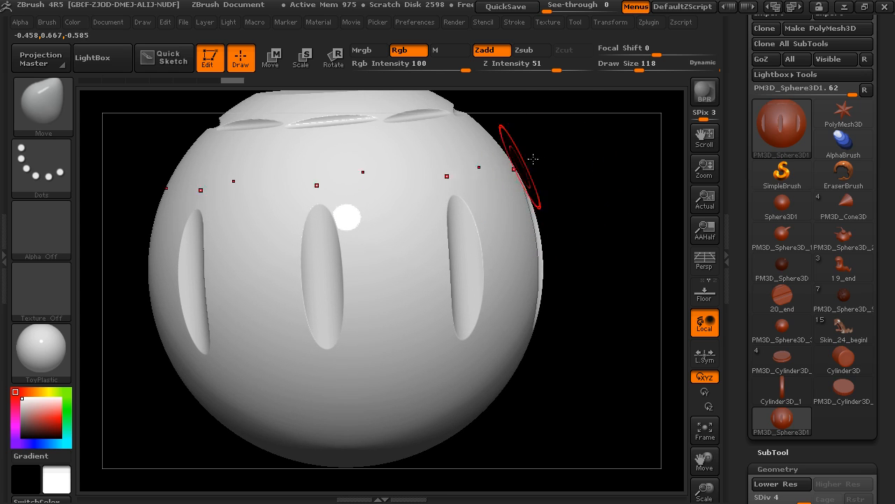
# - Sculpt long vertical folds around the sphere below and between the oval recesses with the Standard brush
pyautogui.click(43, 107)
pyautogui.press('s')
pyautogui.press('t')
pyautogui.moveTo(363, 228)
pyautogui.mouseDown()
pyautogui.moveTo(405, 241)
pyautogui.moveTo(386, 186)
pyautogui.moveTo(443, 276)
pyautogui.moveTo(410, 324)
pyautogui.moveTo(387, 312)
pyautogui.moveTo(381, 396)
pyautogui.mouseUp()
pyautogui.moveTo(609, 232); pyautogui.dragTo(619, 191)
pyautogui.moveTo(378, 322)
pyautogui.mouseDown()
pyautogui.moveTo(384, 350)
pyautogui.moveTo(401, 249)
pyautogui.mouseUp()
pyautogui.moveTo(599, 191); pyautogui.dragTo(552, 186)
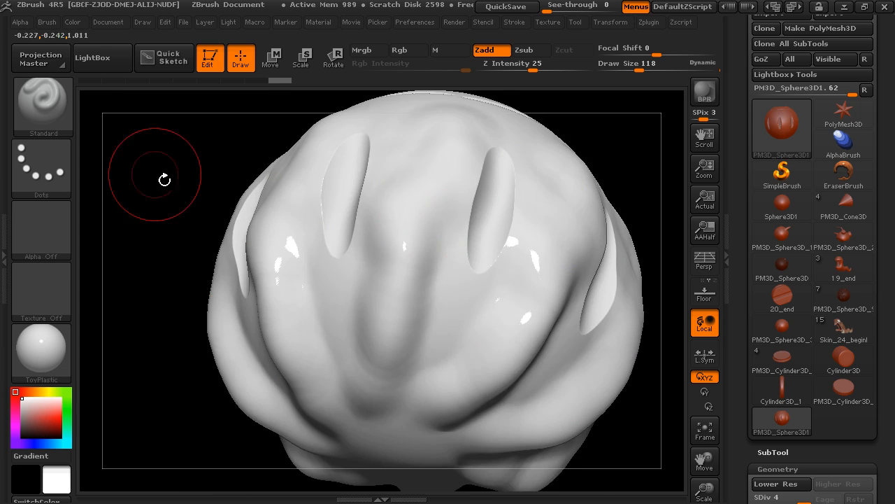
# - Choose the Polish brush, try it on the folds, and set Z Intensity to 36 and Draw Size to 93
pyautogui.click(43, 103)
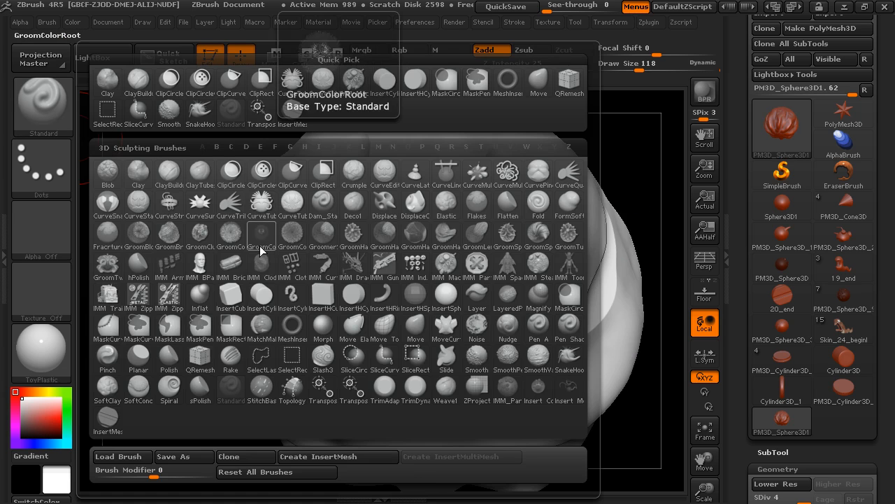
pyautogui.click(170, 363)
pyautogui.moveTo(638, 69); pyautogui.dragTo(627, 69)
pyautogui.moveTo(620, 147)
pyautogui.mouseDown()
pyautogui.moveTo(609, 170)
pyautogui.moveTo(410, 309)
pyautogui.mouseUp()
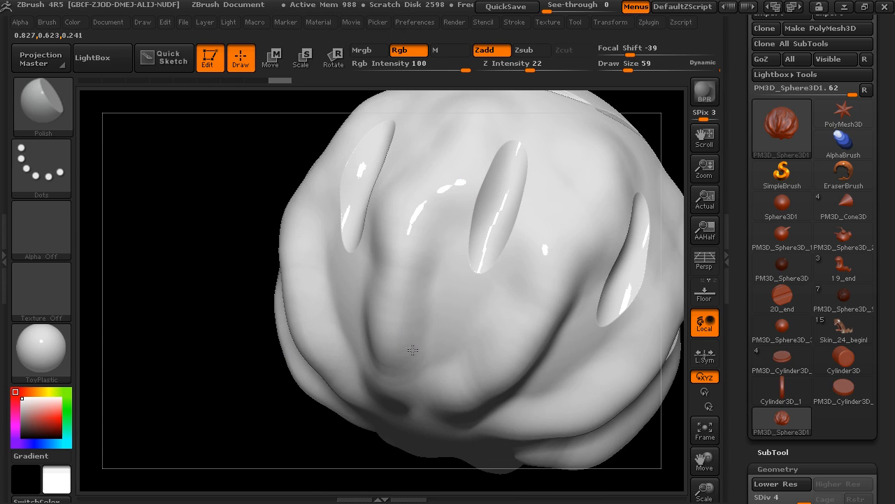
pyautogui.moveTo(530, 70); pyautogui.dragTo(544, 70)
pyautogui.moveTo(628, 70); pyautogui.dragTo(633, 65)
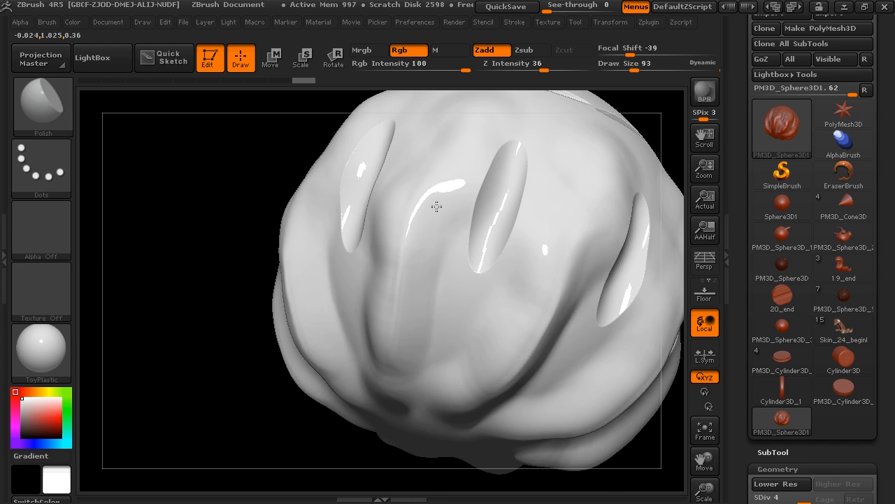
# - Polish and smooth the ridges and grooves of the folds between the oval recesses from several angles
pyautogui.moveTo(270, 399)
pyautogui.mouseDown()
pyautogui.moveTo(265, 389)
pyautogui.moveTo(282, 395)
pyautogui.mouseUp()
pyautogui.moveTo(394, 352)
pyautogui.mouseDown()
pyautogui.moveTo(378, 370)
pyautogui.moveTo(405, 209)
pyautogui.mouseUp()
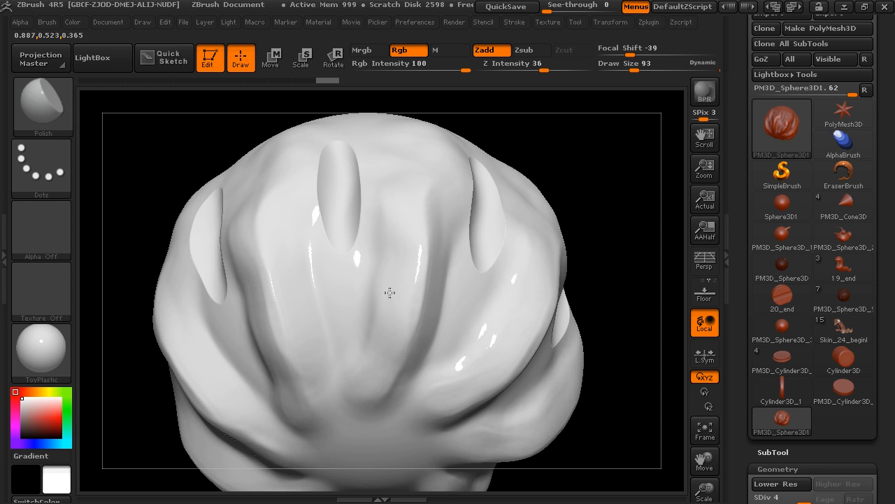
pyautogui.press('shift')
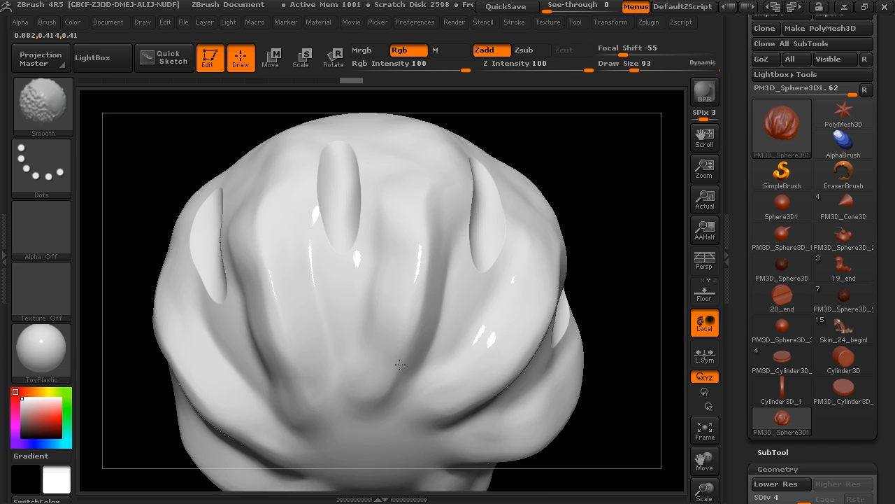
pyautogui.moveTo(623, 186); pyautogui.dragTo(443, 252)
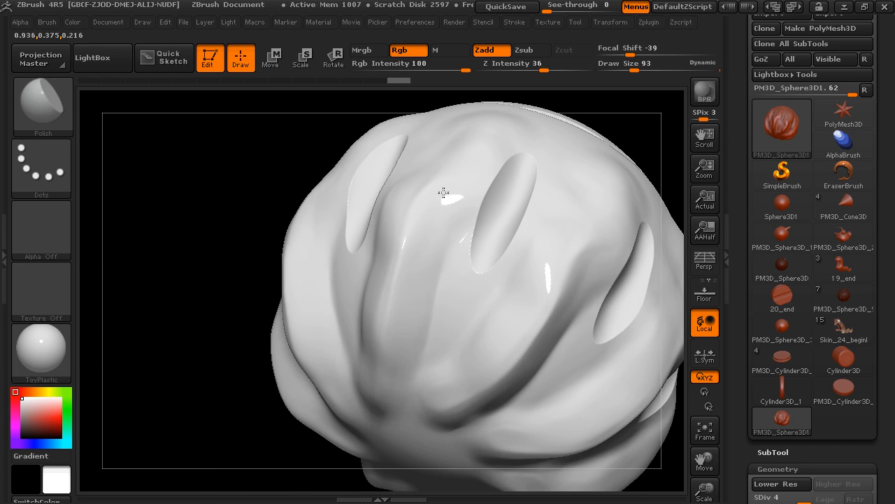
pyautogui.moveTo(403, 367); pyautogui.dragTo(423, 257)
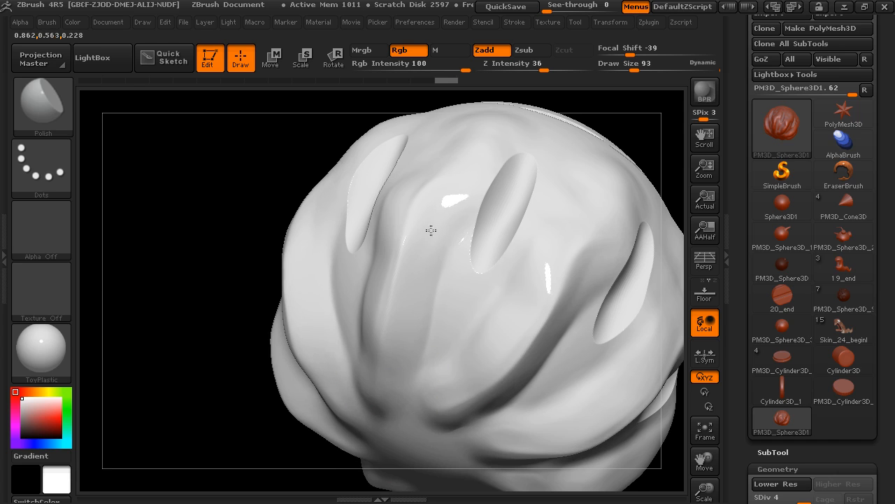
pyautogui.moveTo(627, 124)
pyautogui.mouseDown()
pyautogui.moveTo(635, 144)
pyautogui.moveTo(674, 160)
pyautogui.moveTo(634, 184)
pyautogui.mouseUp()
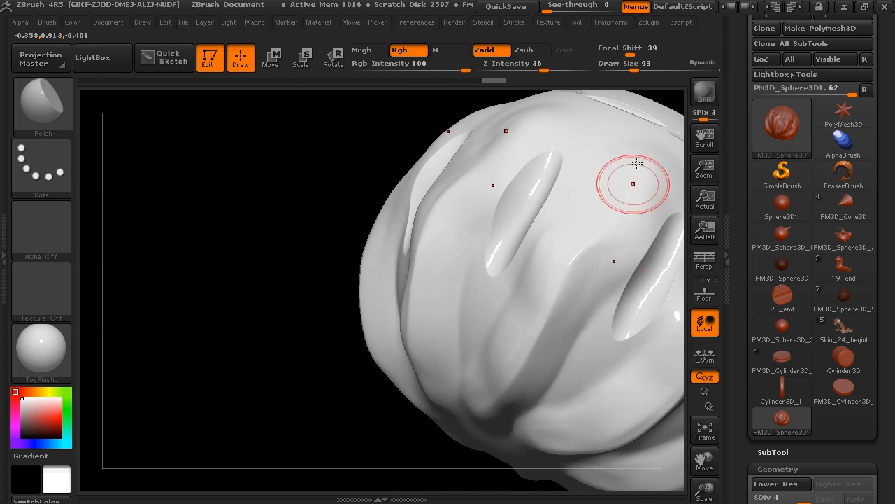
pyautogui.moveTo(380, 409); pyautogui.dragTo(437, 273)
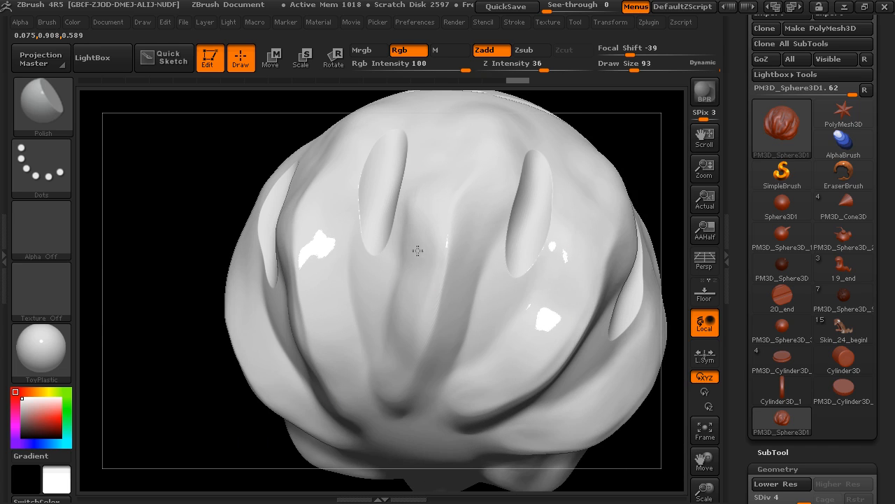
# - Examine the clipped upper part of the sphere and look through the available sculpting brushes
pyautogui.keyDown('alt'); pyautogui.moveTo(617, 110); pyautogui.dragTo(612, 156); pyautogui.keyUp('alt')
pyautogui.moveTo(548, 196)
pyautogui.keyDown('alt'); pyautogui.mouseDown()
pyautogui.moveTo(569, 234)
pyautogui.moveTo(512, 210)
pyautogui.moveTo(566, 259)
pyautogui.moveTo(584, 208)
pyautogui.moveTo(531, 206)
pyautogui.mouseUp(); pyautogui.keyUp('alt')
pyautogui.click(59, 116)
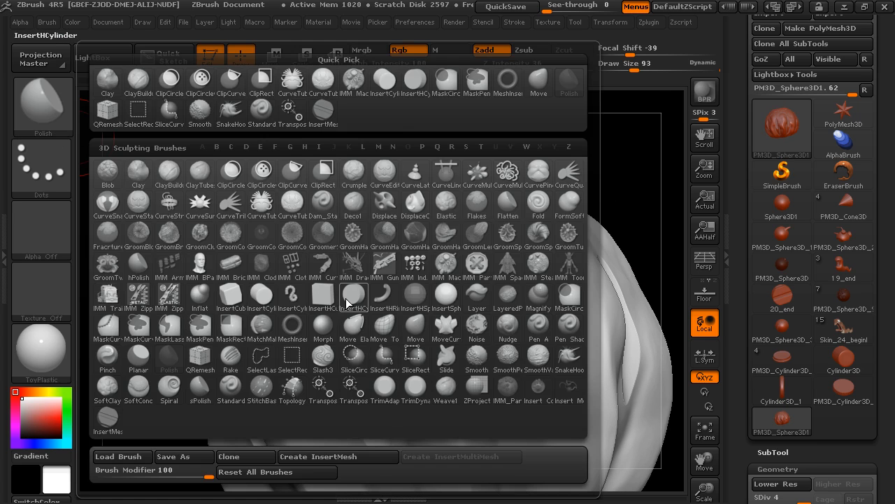
pyautogui.click(377, 79)
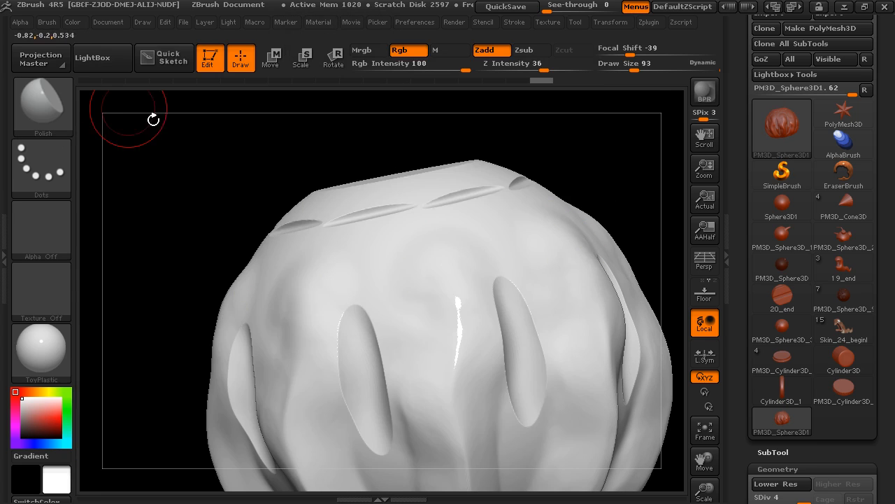
pyautogui.click(44, 107)
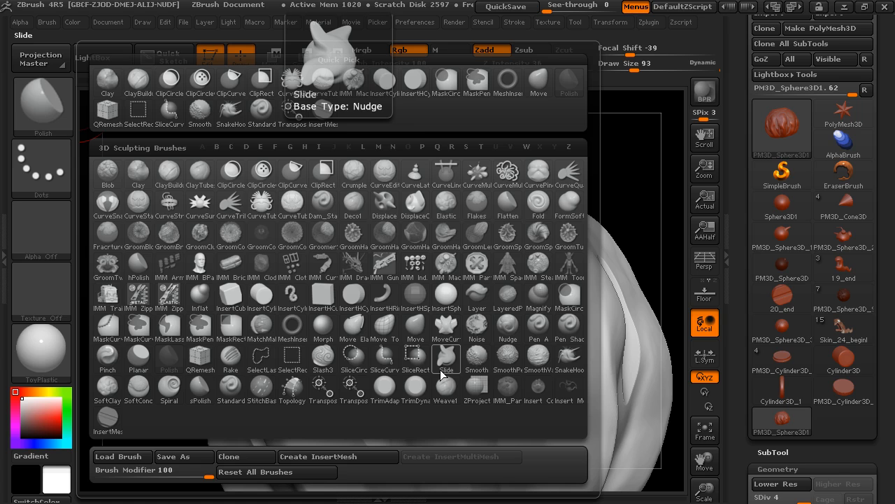
pyautogui.click(536, 358)
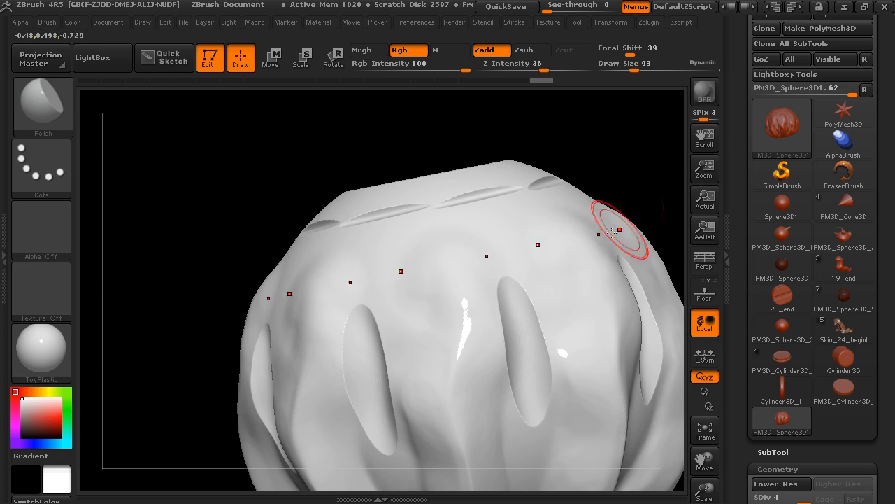
pyautogui.moveTo(623, 168)
pyautogui.keyDown('alt'); pyautogui.mouseDown()
pyautogui.moveTo(620, 174)
pyautogui.moveTo(596, 148)
pyautogui.mouseUp(); pyautogui.keyUp('alt')
# - Switch back to the PM3D_Cylinder3D_1 tool and frame the whole worm base in a tilted view
pyautogui.click(781, 359)
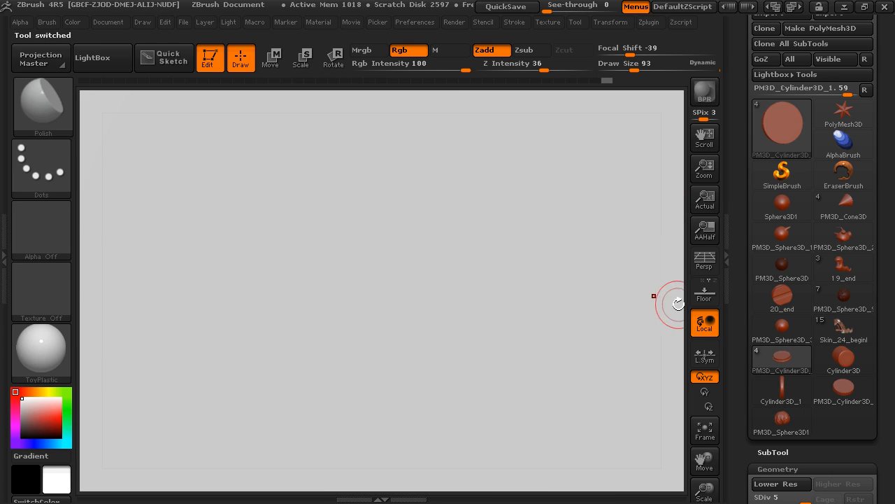
pyautogui.keyDown('alt'); pyautogui.moveTo(674, 305); pyautogui.dragTo(532, 151); pyautogui.keyUp('alt')
pyautogui.moveTo(672, 149)
pyautogui.keyDown('alt'); pyautogui.mouseDown()
pyautogui.moveTo(574, 179)
pyautogui.moveTo(622, 380)
pyautogui.moveTo(593, 394)
pyautogui.moveTo(578, 420)
pyautogui.moveTo(571, 342)
pyautogui.mouseUp(); pyautogui.keyUp('alt')
pyautogui.keyDown('alt'); pyautogui.moveTo(568, 426); pyautogui.dragTo(531, 419); pyautogui.keyUp('alt')
# - Review the base's EdgeLoop and Crease geometry options, then collapse them and view the base from farther away
pyautogui.moveTo(732, 426); pyautogui.dragTo(752, 292)
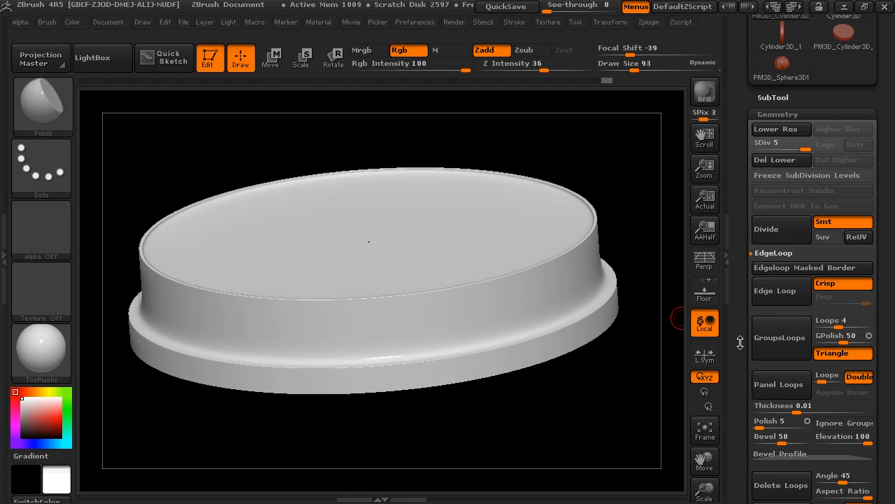
pyautogui.moveTo(740, 342); pyautogui.dragTo(742, 247)
pyautogui.click(784, 309)
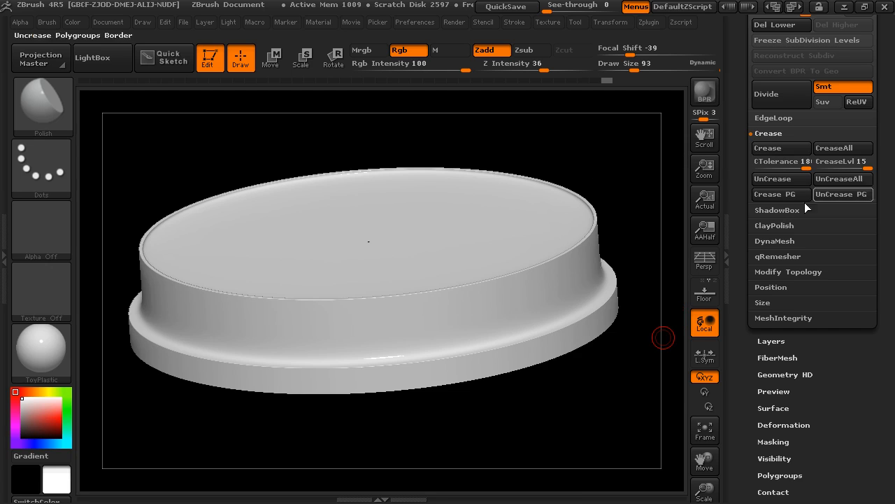
pyautogui.click(768, 133)
pyautogui.moveTo(602, 152); pyautogui.dragTo(582, 193)
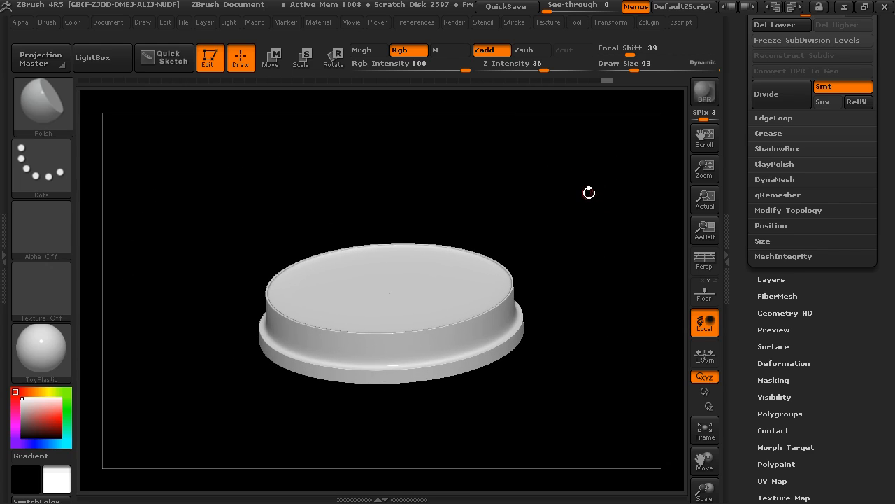